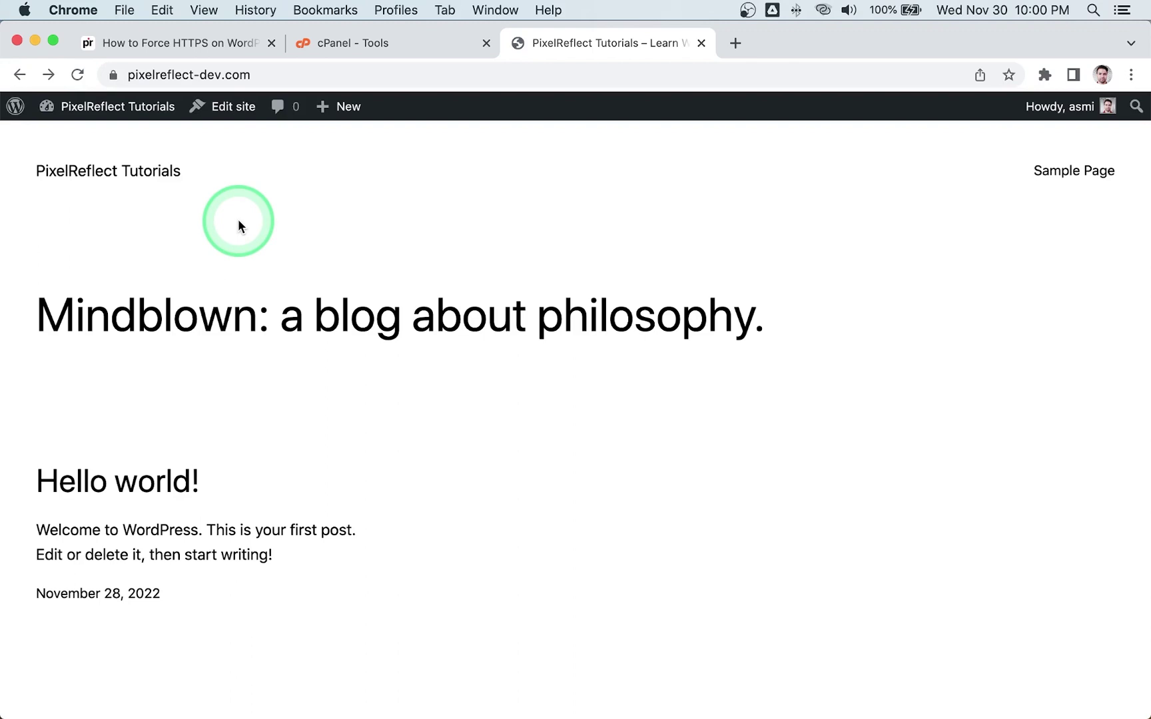
# - Load the site over plain http, check its security warning, then return to https
pyautogui.click(153, 74)
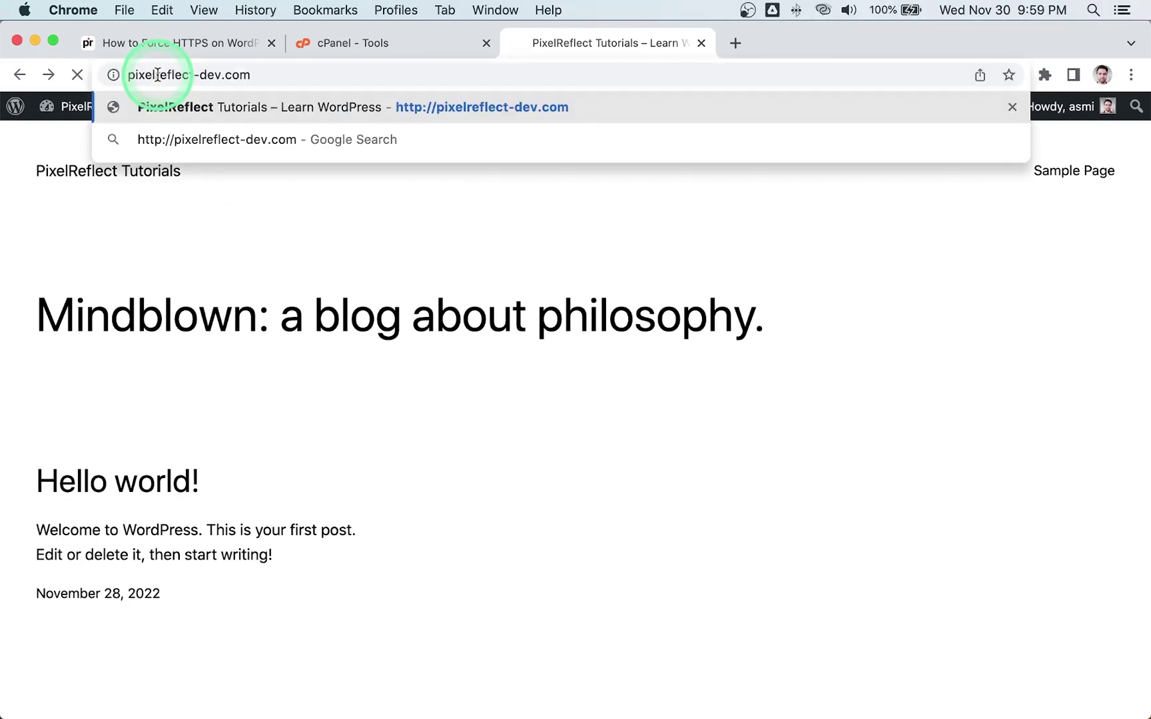
pyautogui.press('Return')
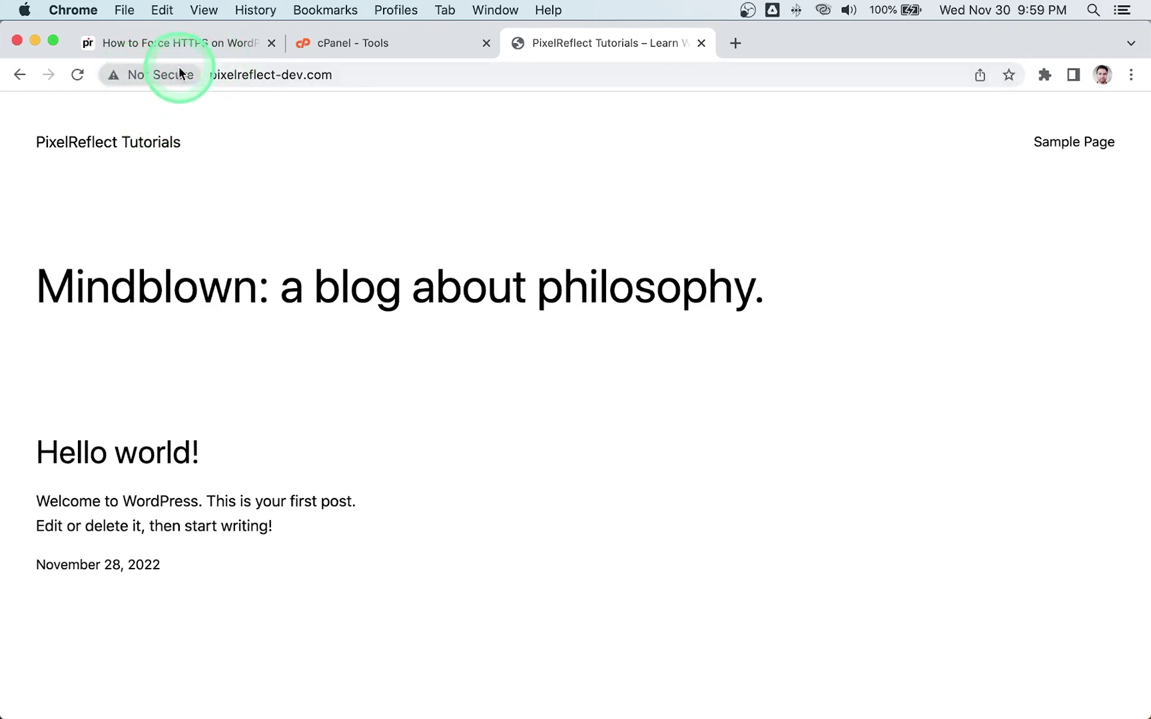
pyautogui.click(143, 75)
pyautogui.click(143, 75)
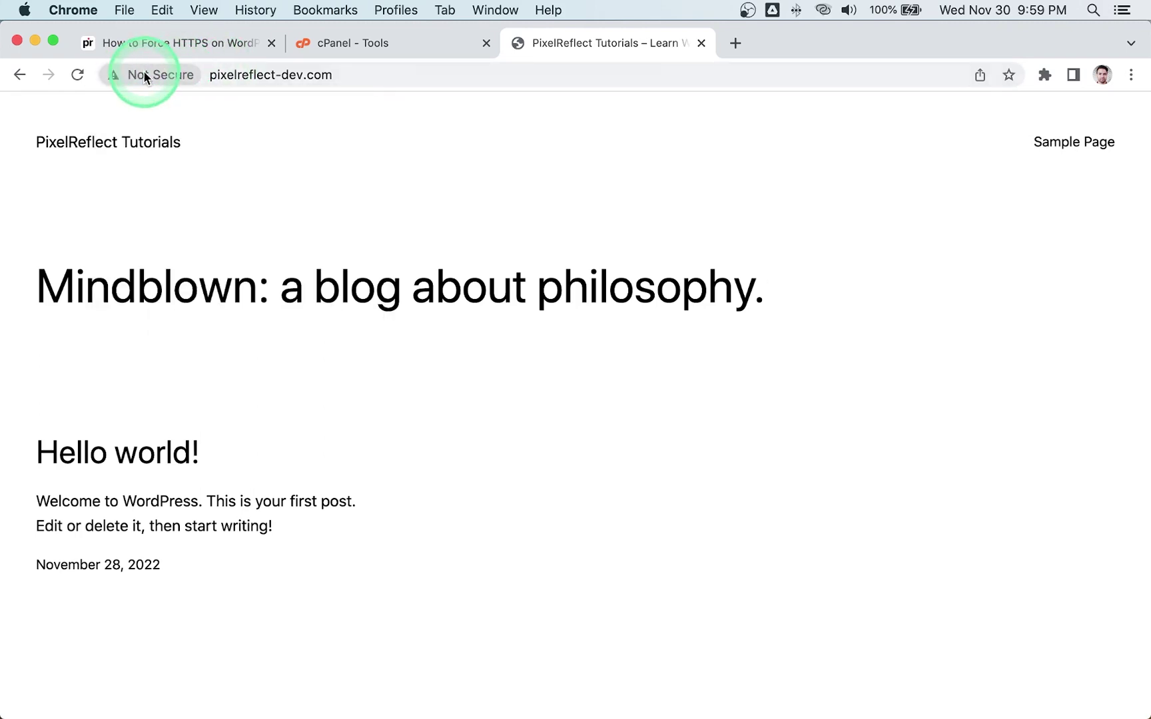
pyautogui.click(22, 76)
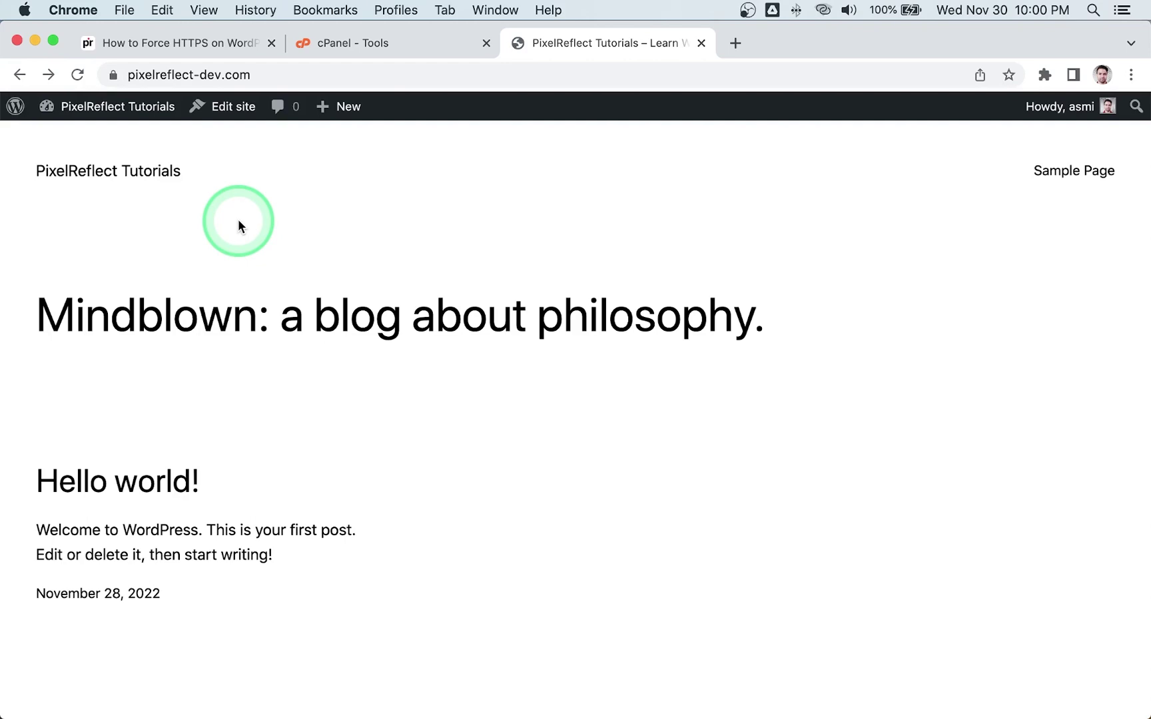
# - Open the admin dashboard and go to Settings > General
pyautogui.moveTo(113, 107)
pyautogui.click(85, 141)
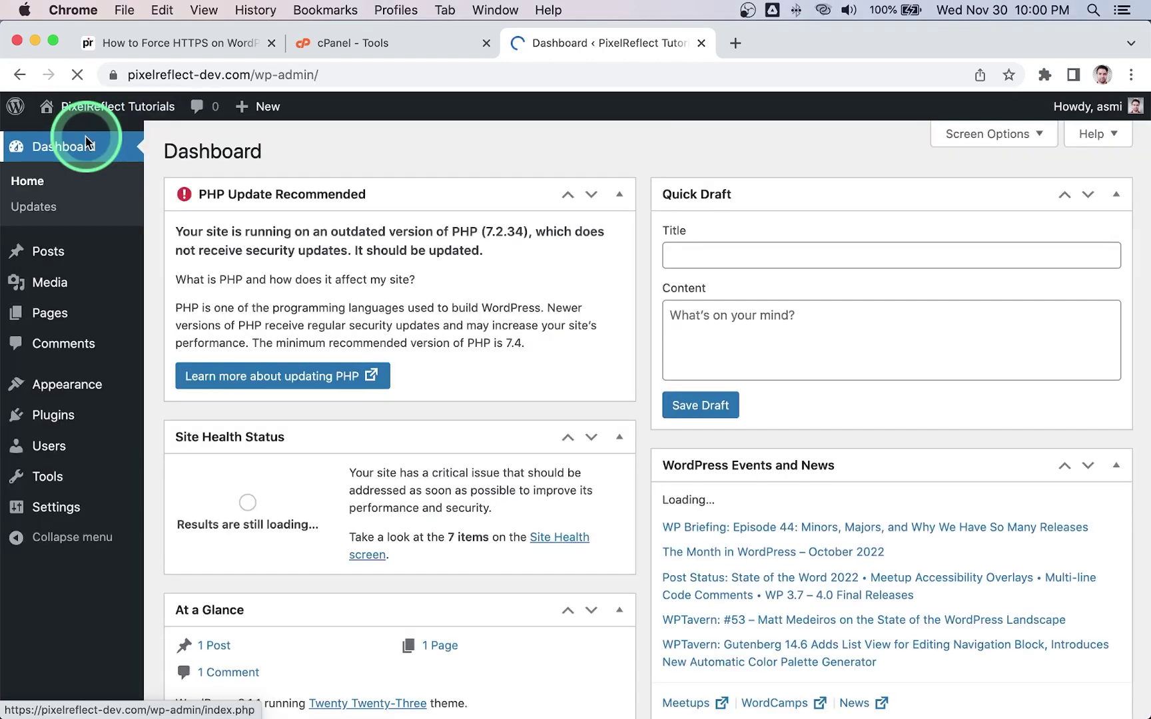
pyautogui.scroll(-5, 87, 141)
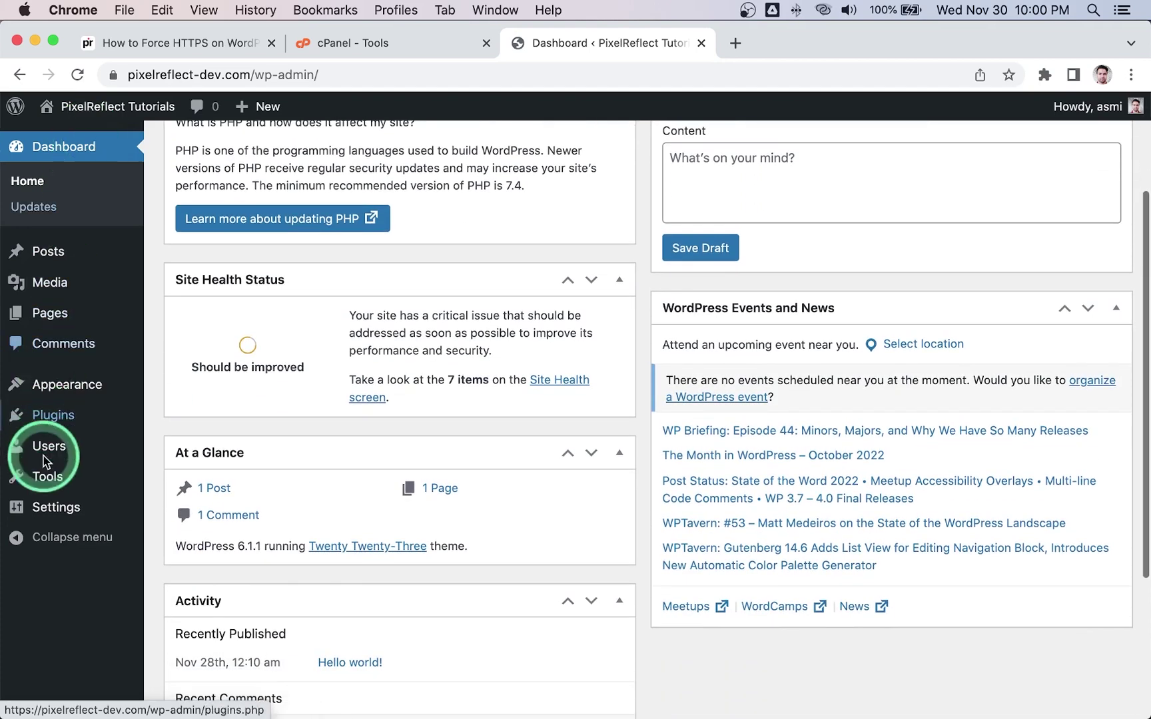
pyautogui.moveTo(57, 507)
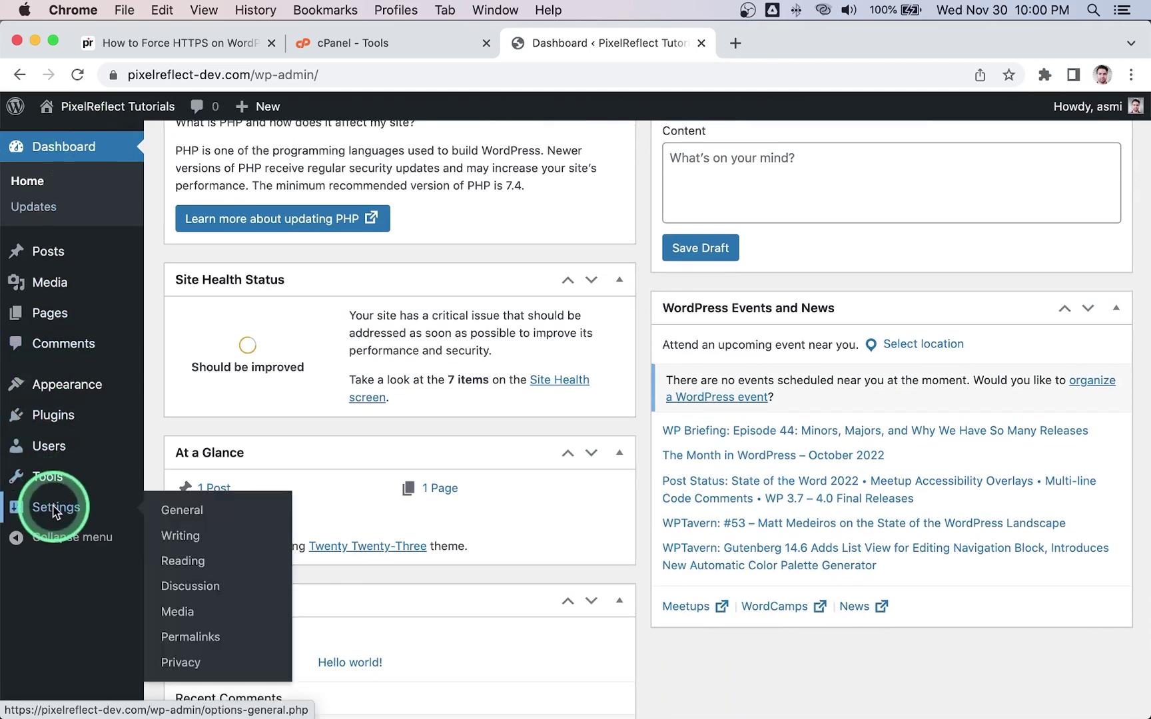
pyautogui.click(211, 513)
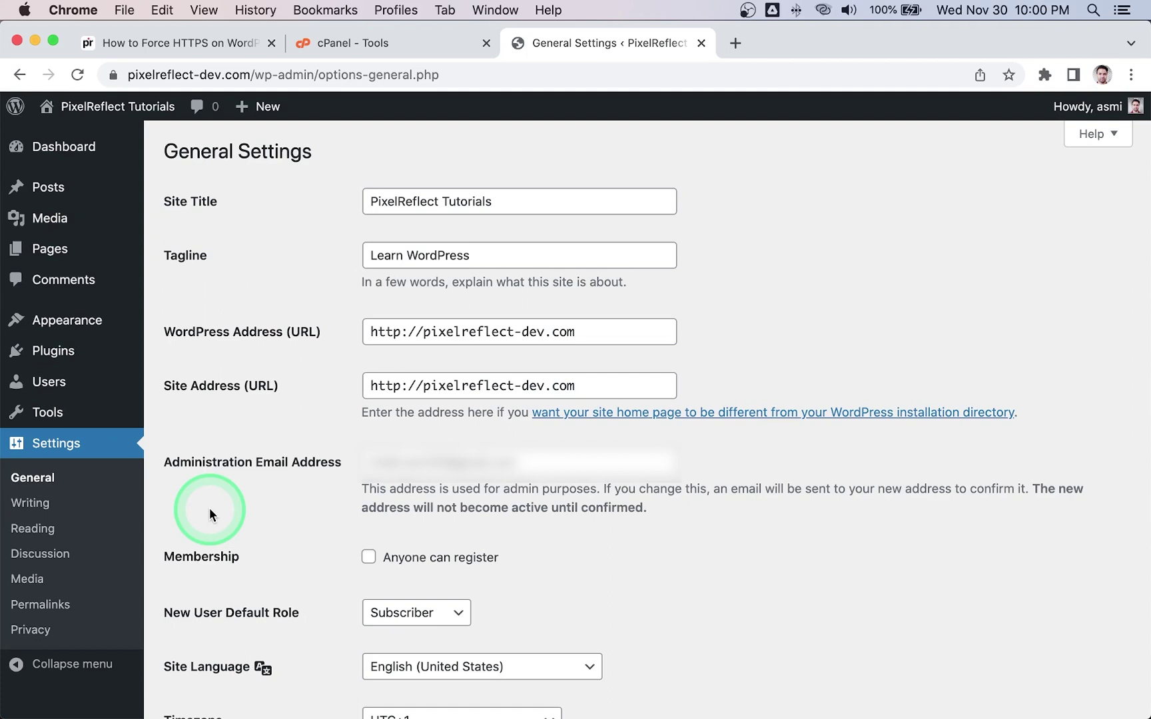
pyautogui.scroll(-2, 210, 507)
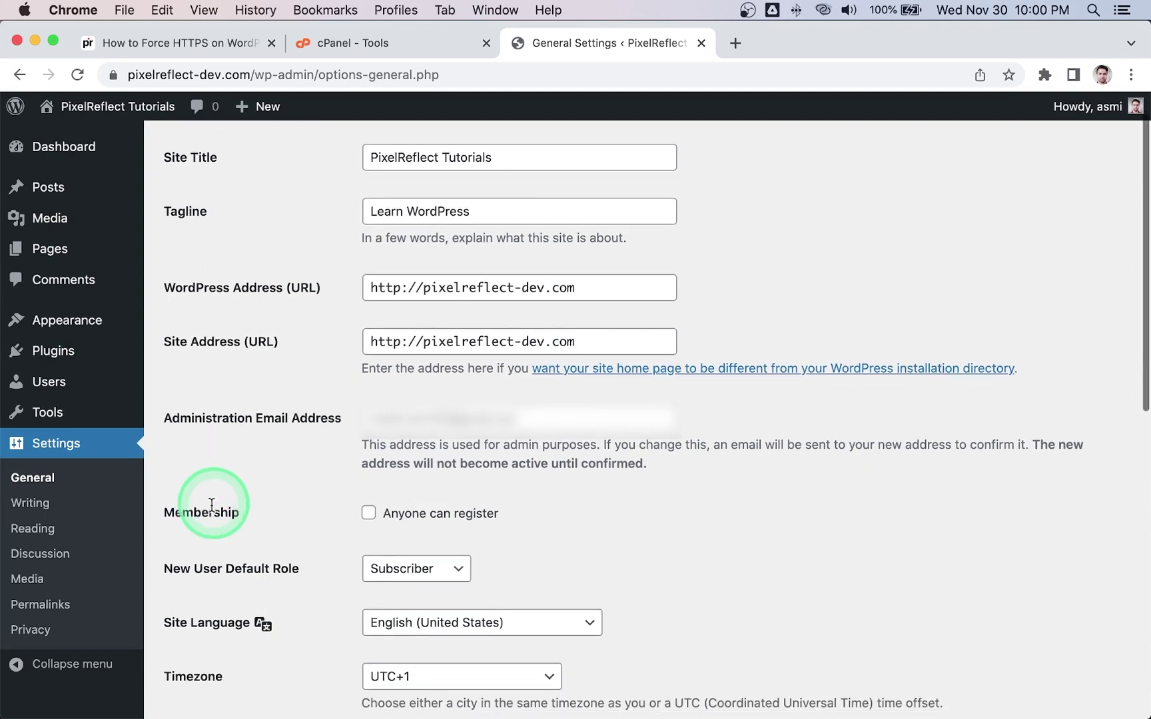
pyautogui.click(400, 285)
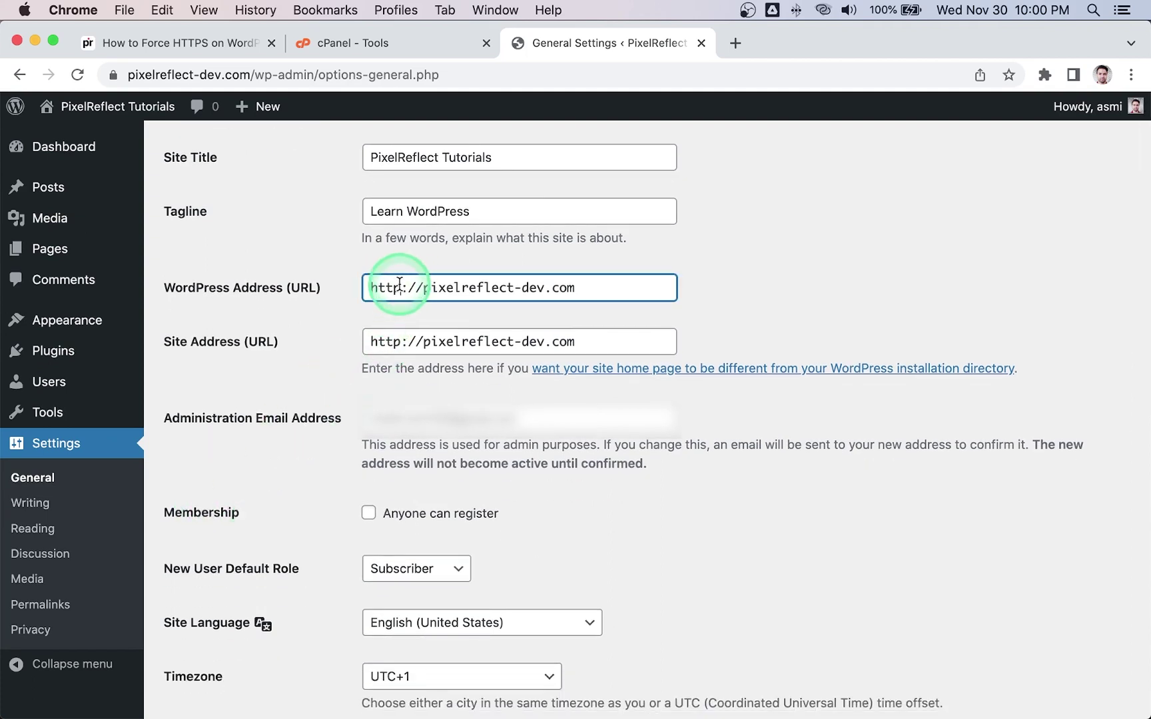
pyautogui.write('s')
pyautogui.click(400, 339)
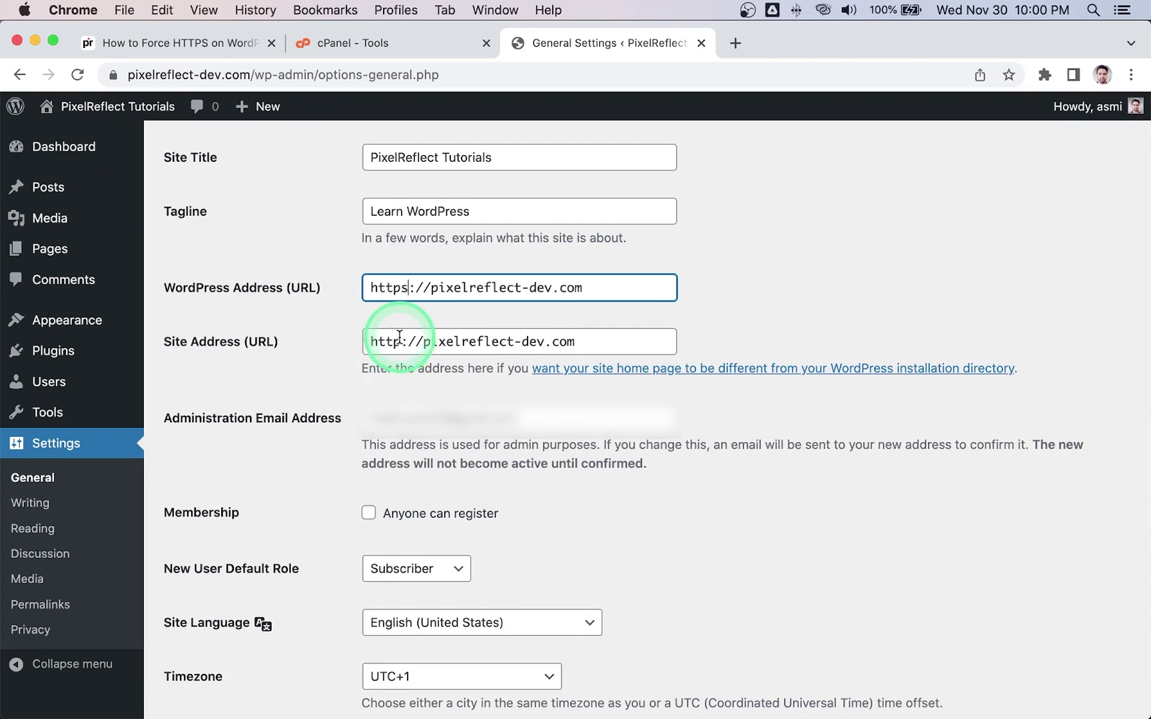
pyautogui.write('s')
pyautogui.click(322, 374)
pyautogui.scroll(-10, 322, 369)
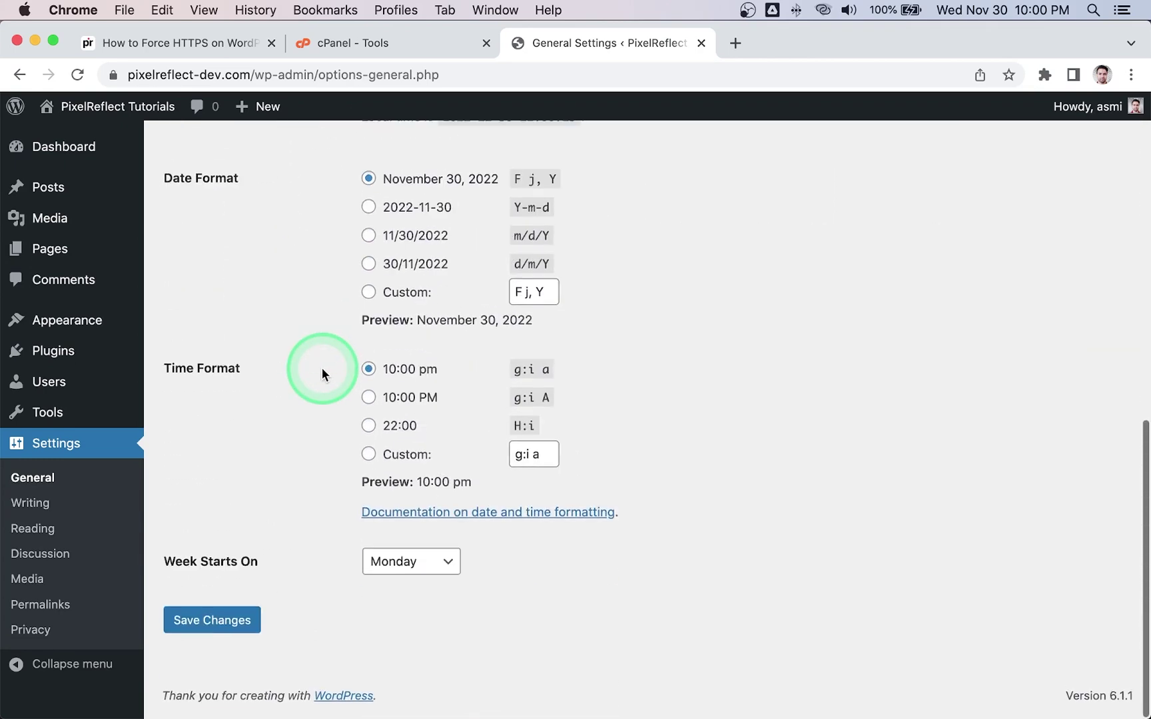
pyautogui.click(204, 629)
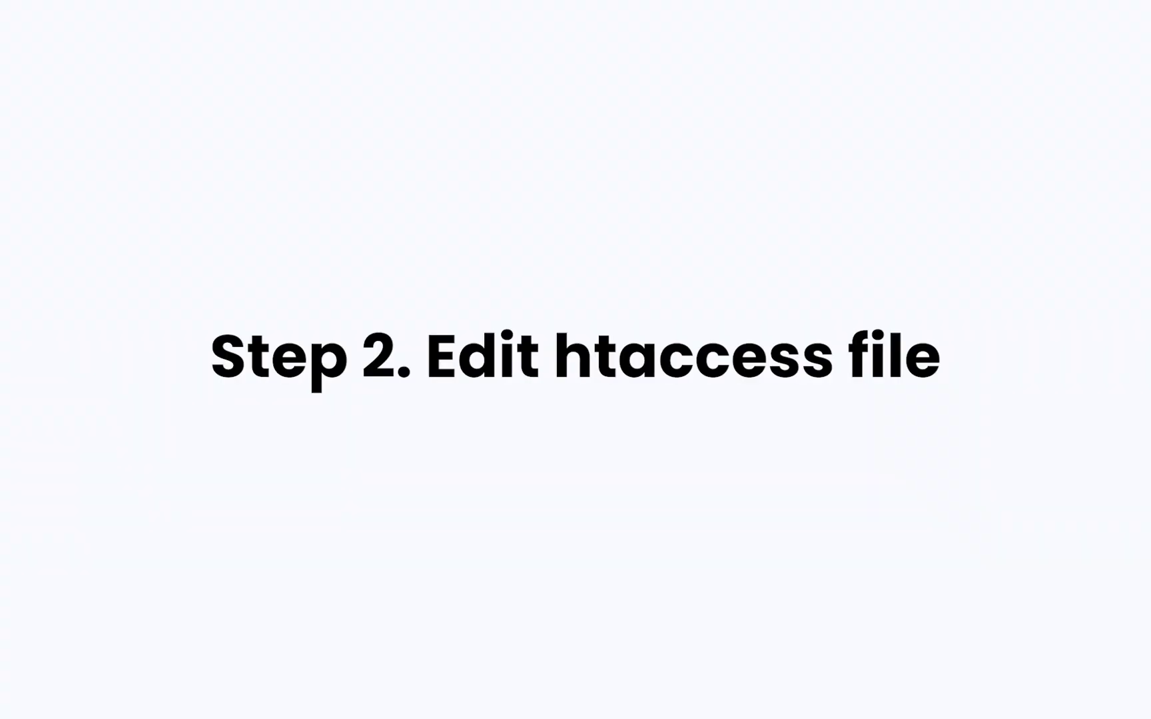
# - Switch to the cPanel - Tools browser tab
pyautogui.click(402, 45)
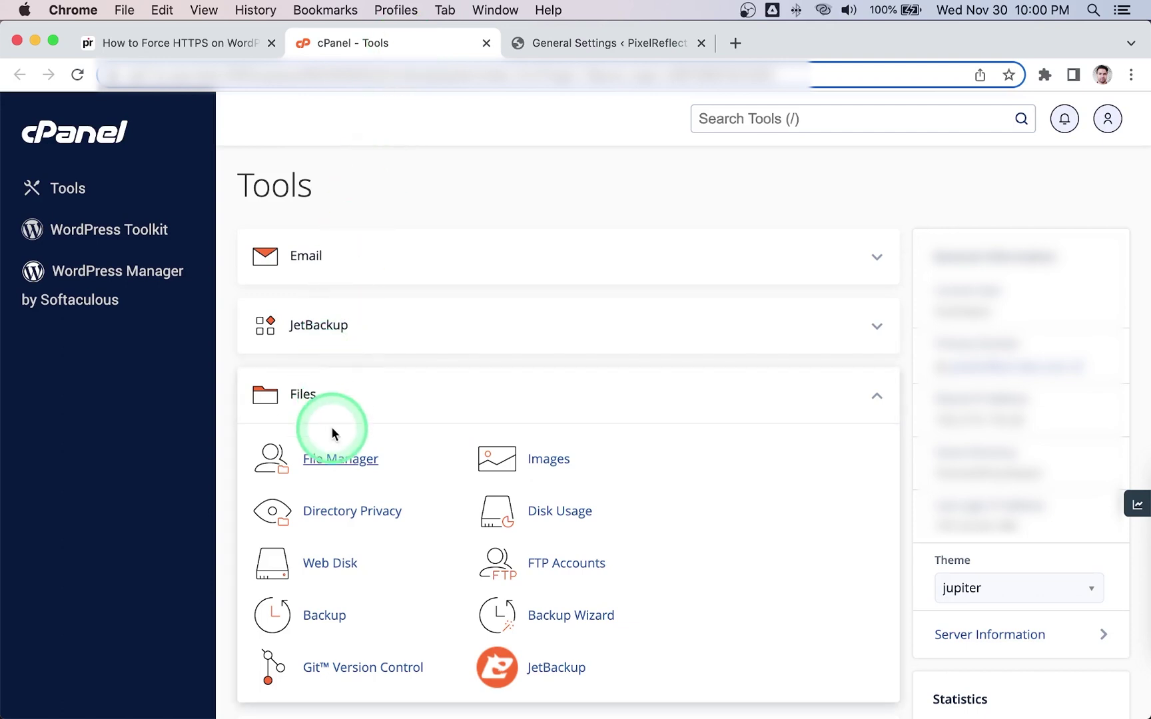
# - Open File Manager in public_html and enable Show Hidden Files in its settings
pyautogui.click(326, 465)
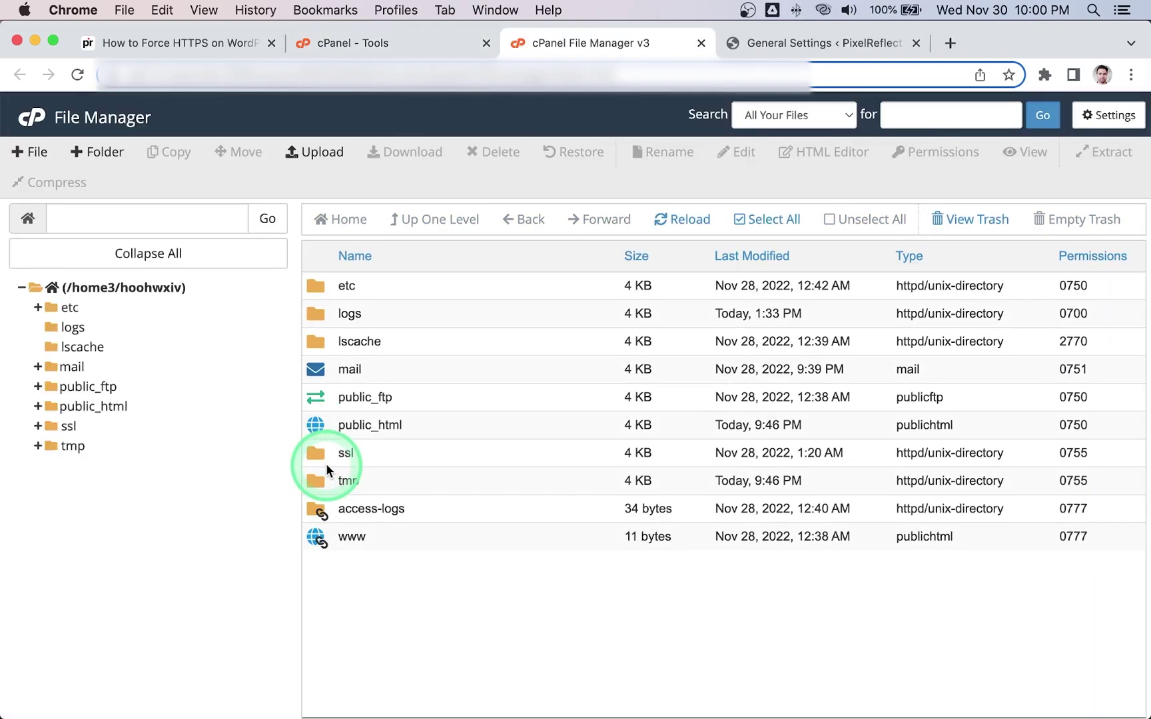
pyautogui.doubleClick(418, 426)
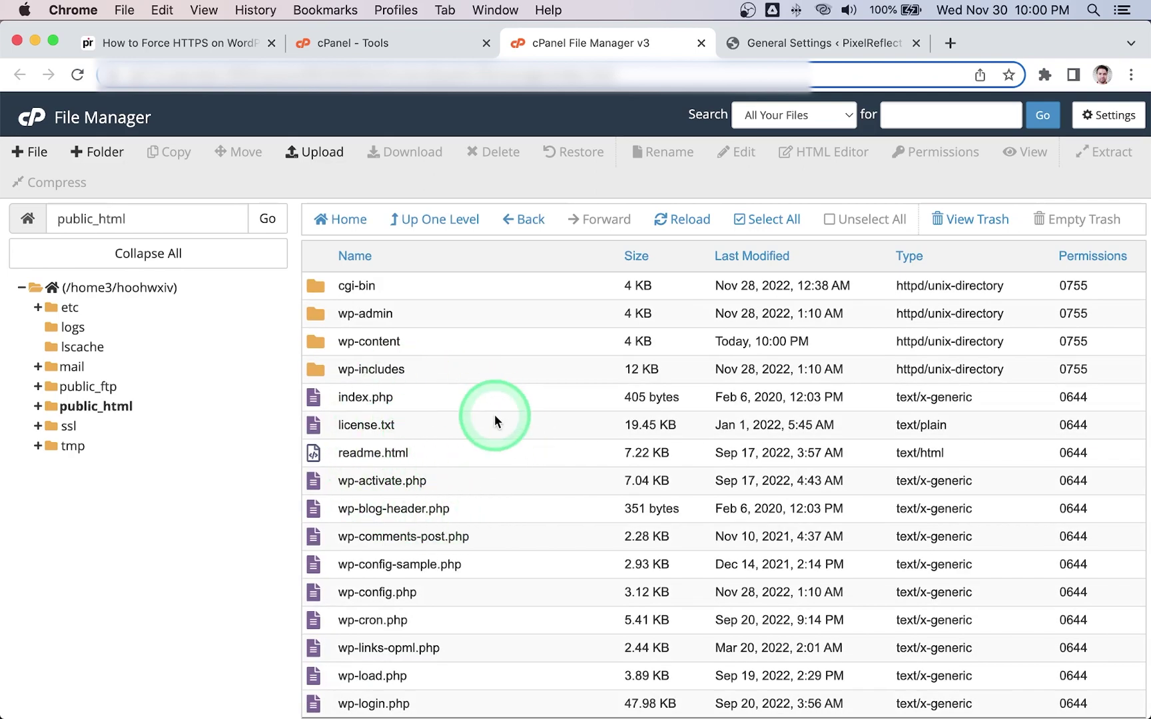
pyautogui.click(1113, 120)
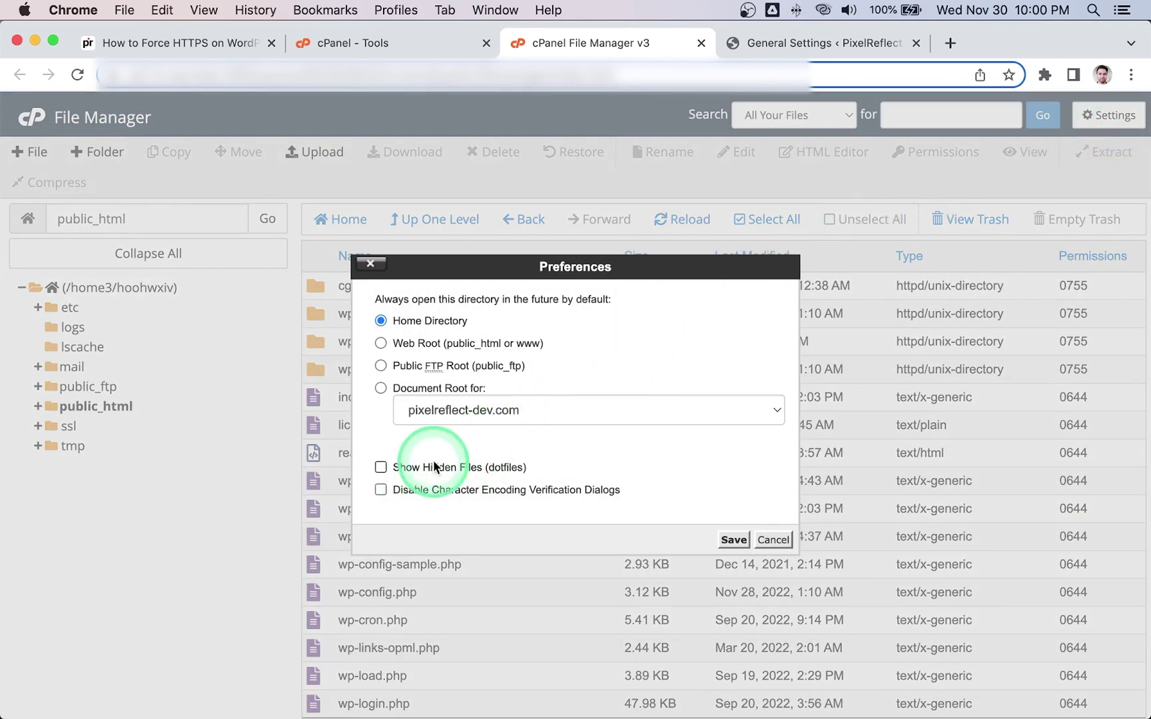
pyautogui.click(381, 468)
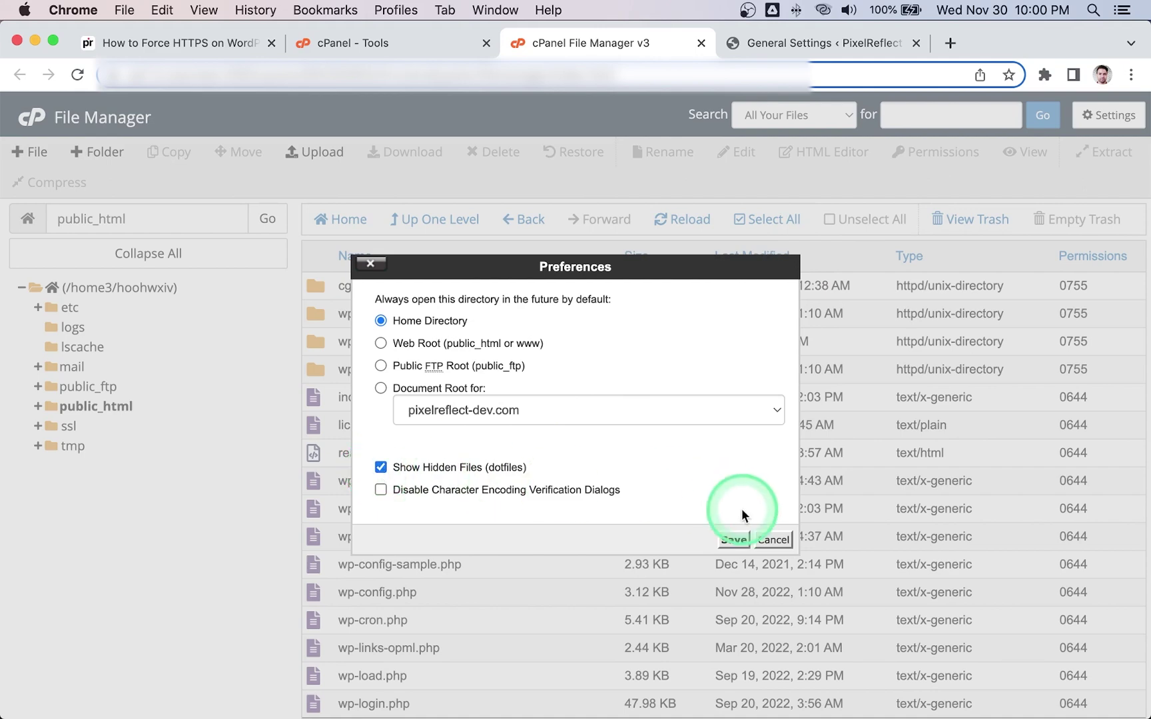
pyautogui.click(733, 540)
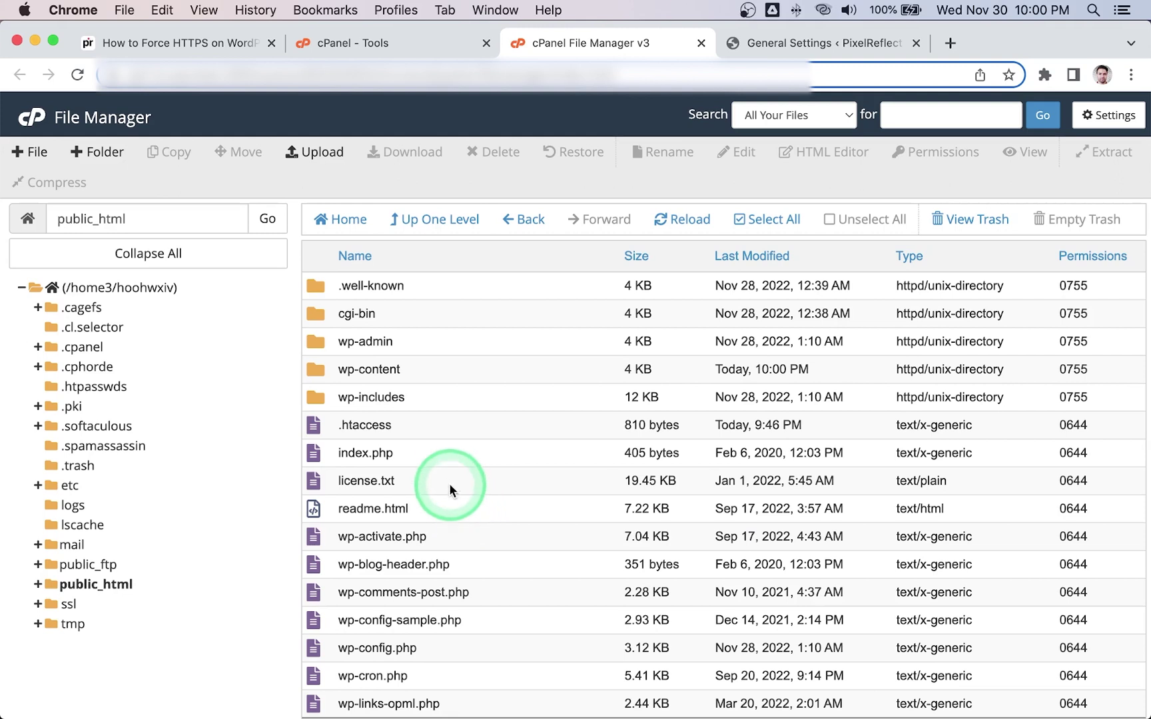
# - Choose Edit on the .htaccess file from its context menu
pyautogui.click(406, 435)
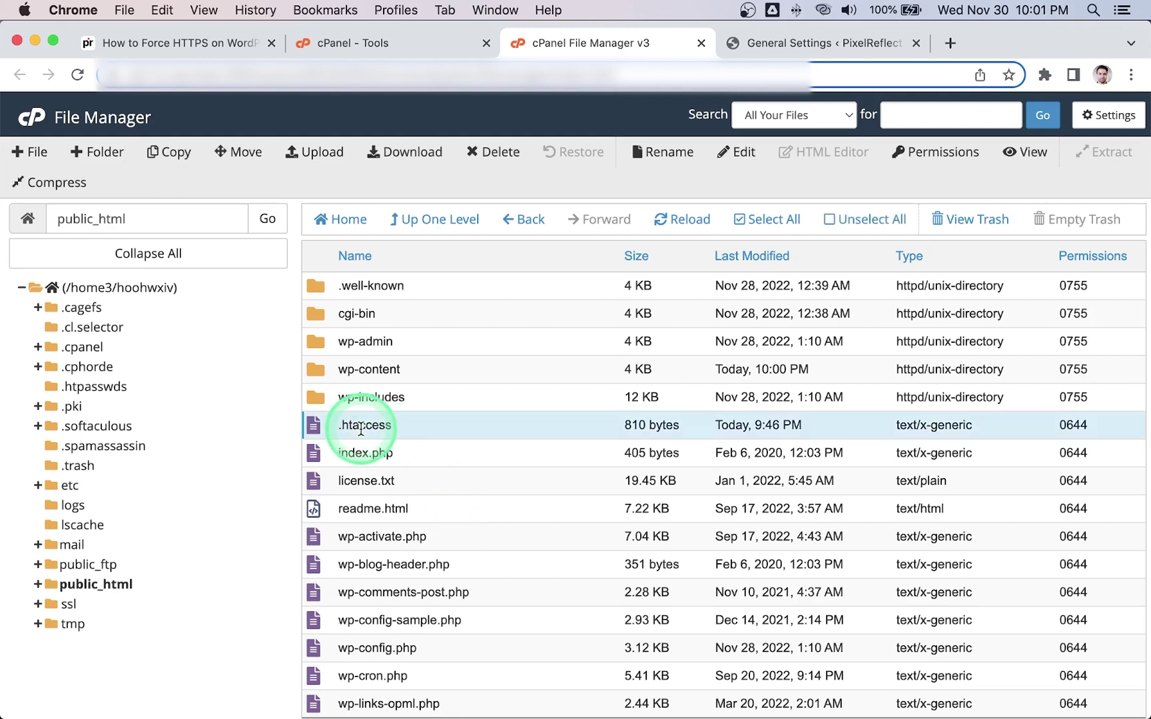
pyautogui.rightClick(425, 430)
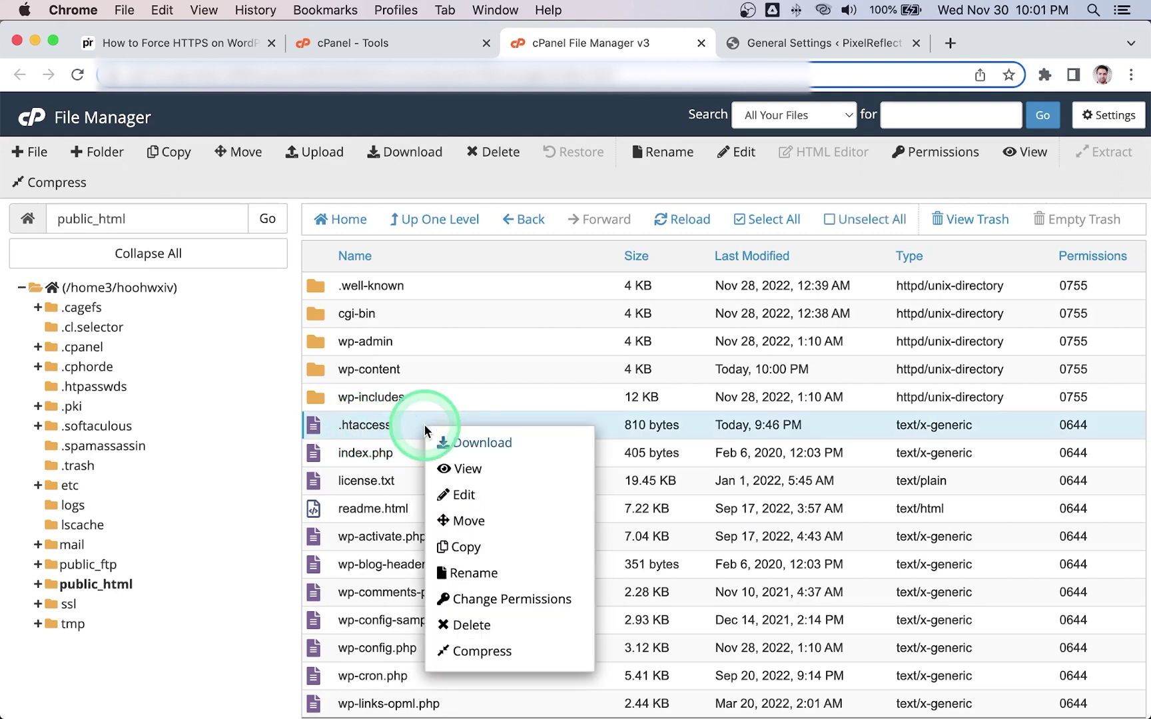
pyautogui.click(474, 497)
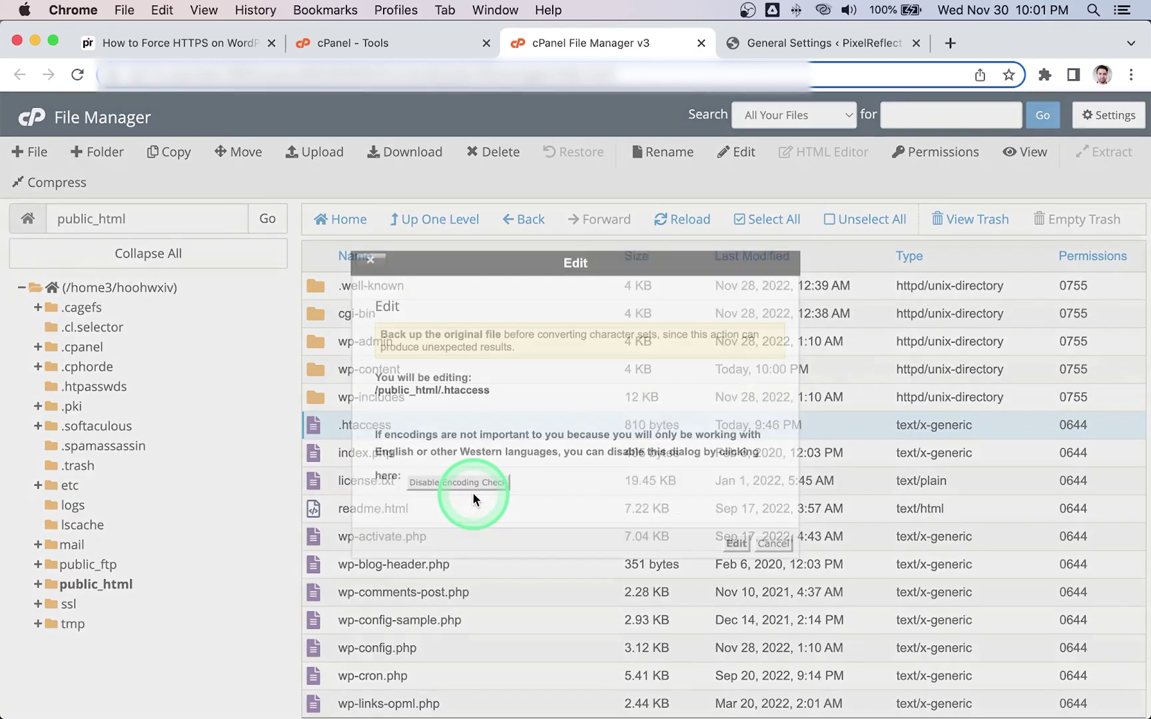
# - Open .htaccess in the code editor and insert blank lines at the top
pyautogui.click(736, 543)
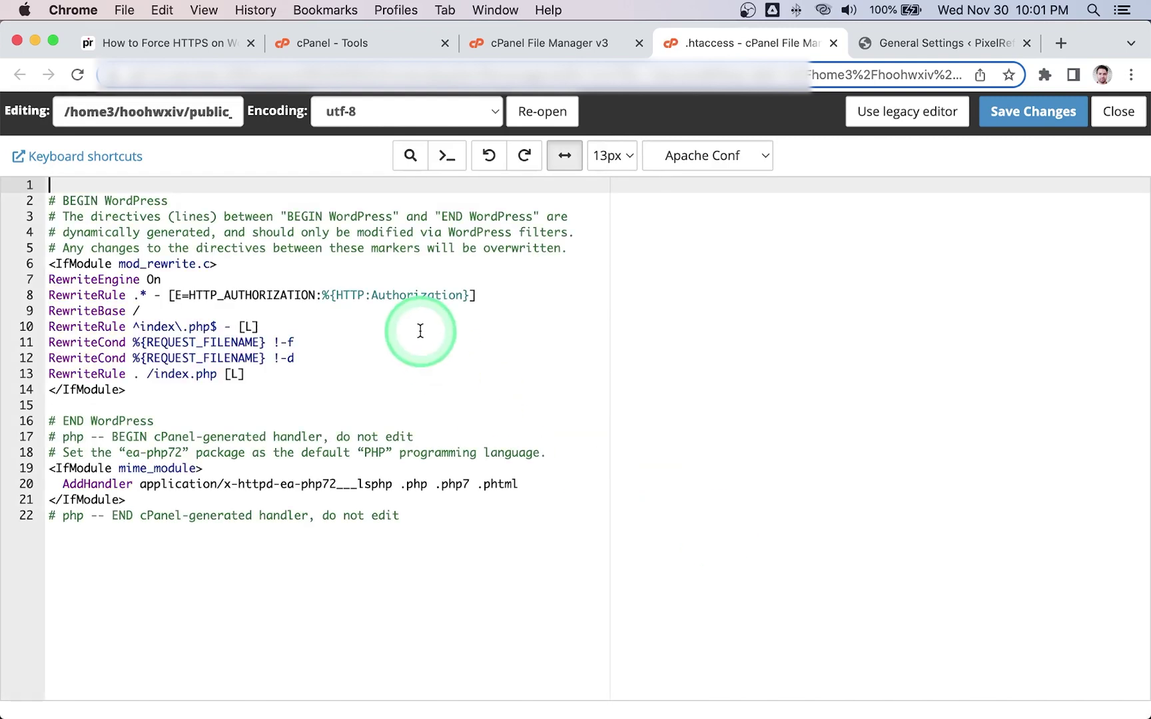
pyautogui.click(218, 182)
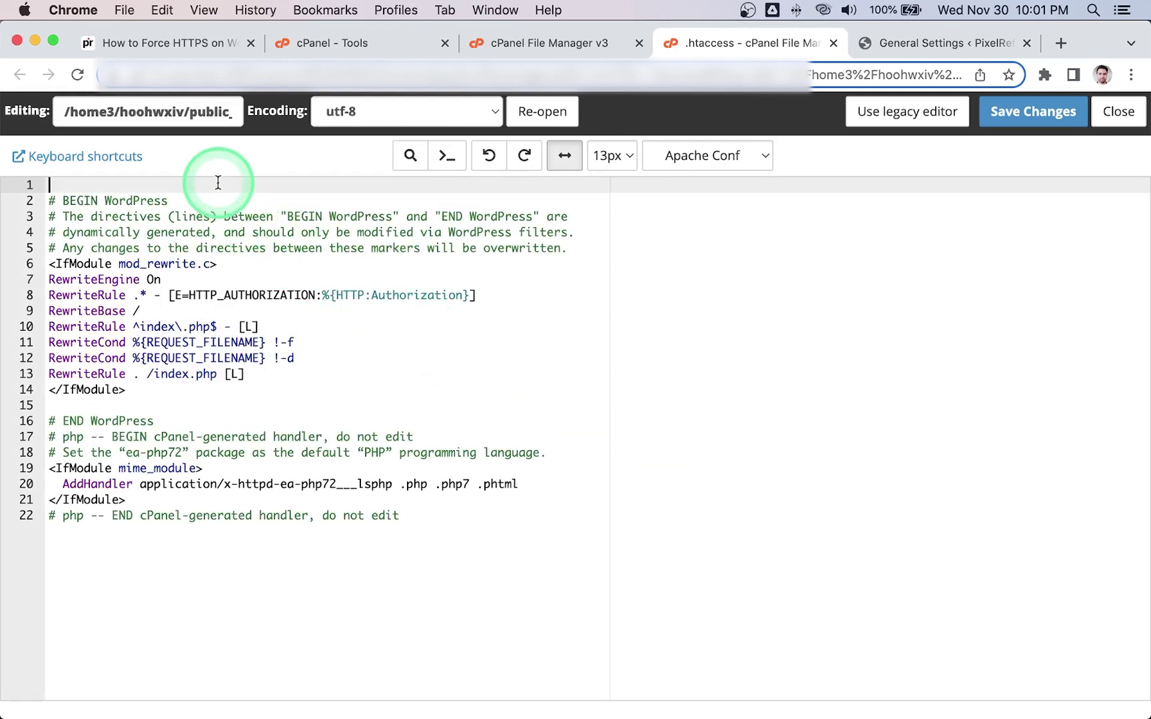
pyautogui.press('Return')
pyautogui.press('Return')
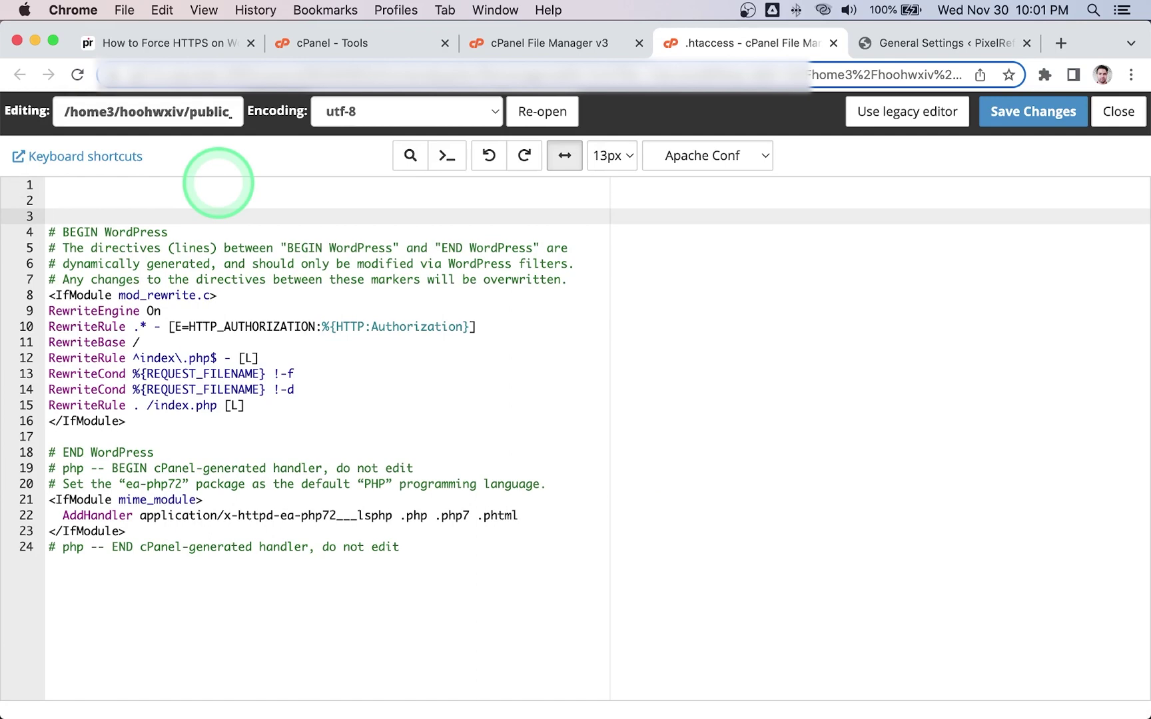
pyautogui.click(218, 182)
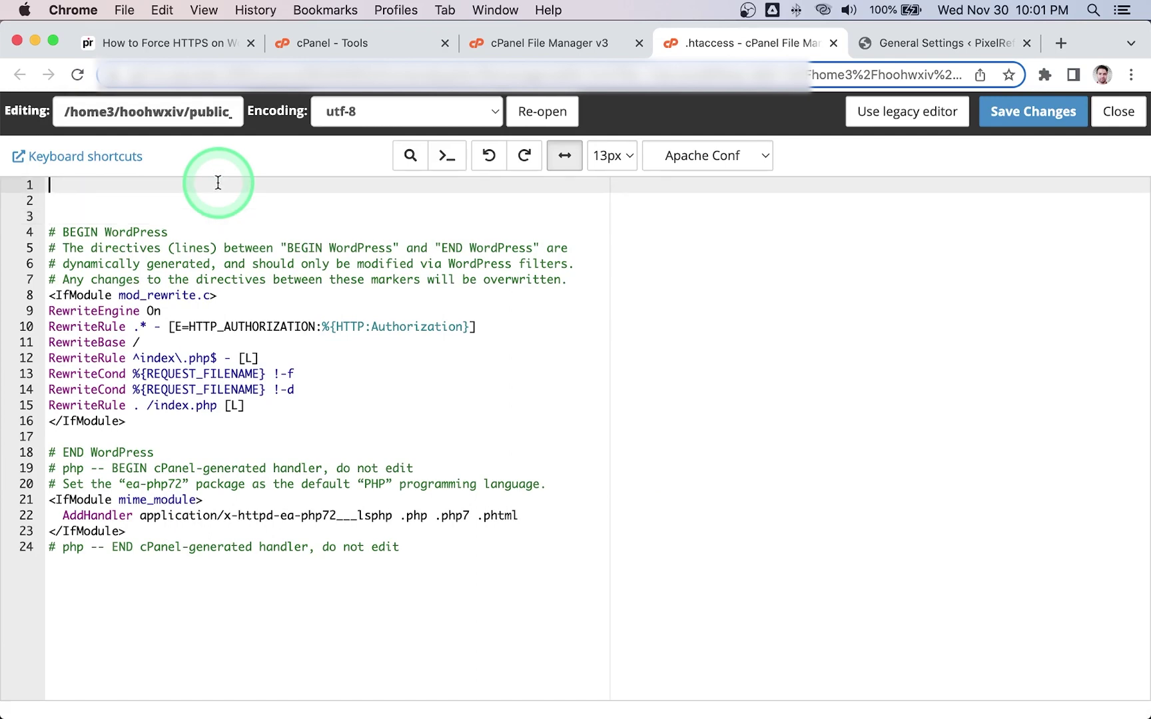
# - Copy the Force HTTPS code from the tutorial, paste it at line 1, and save
pyautogui.click(204, 42)
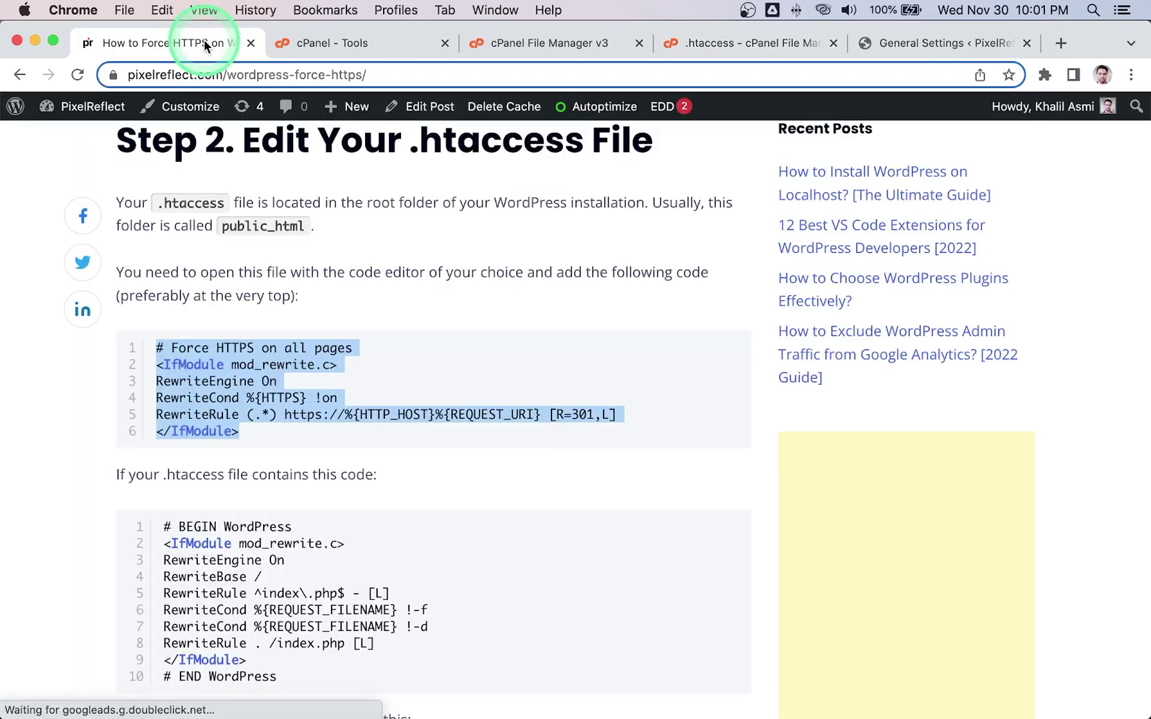
pyautogui.rightClick(229, 377)
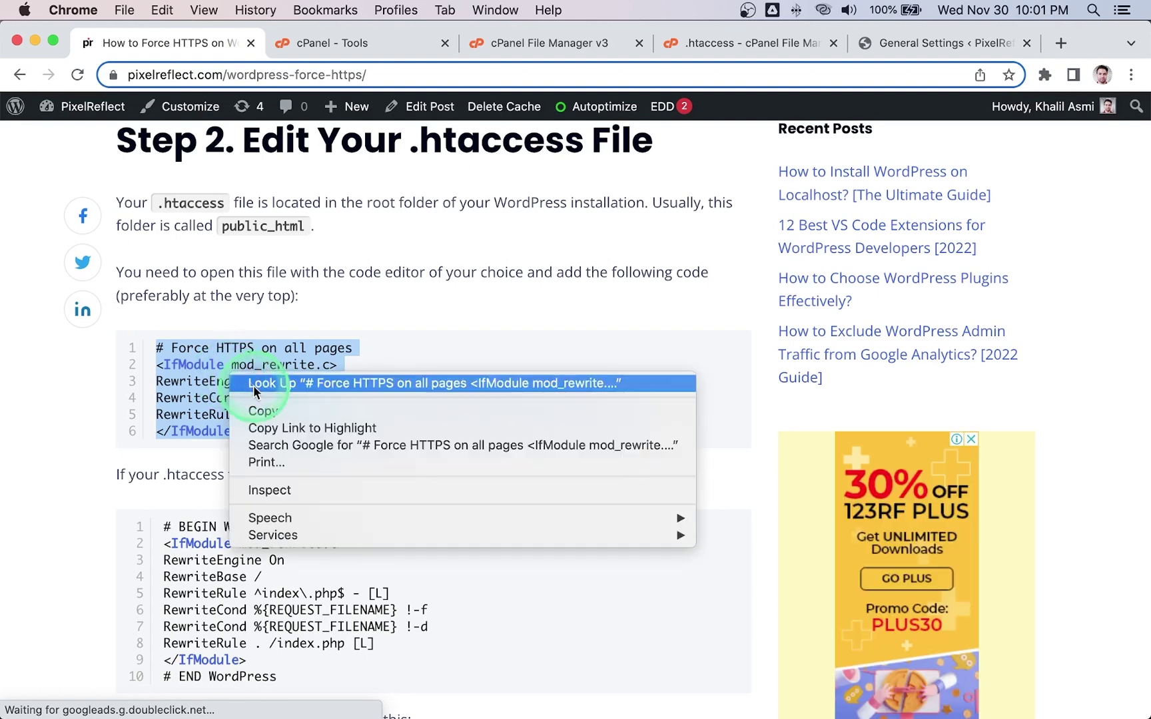
pyautogui.click(264, 411)
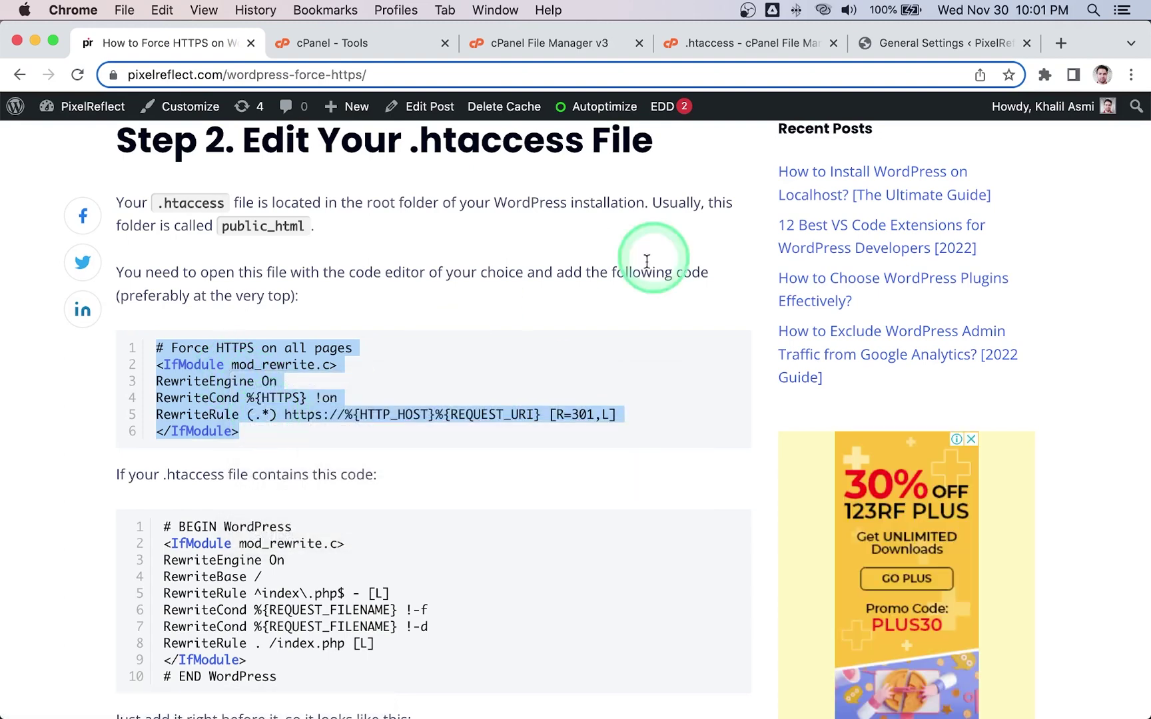
pyautogui.click(782, 41)
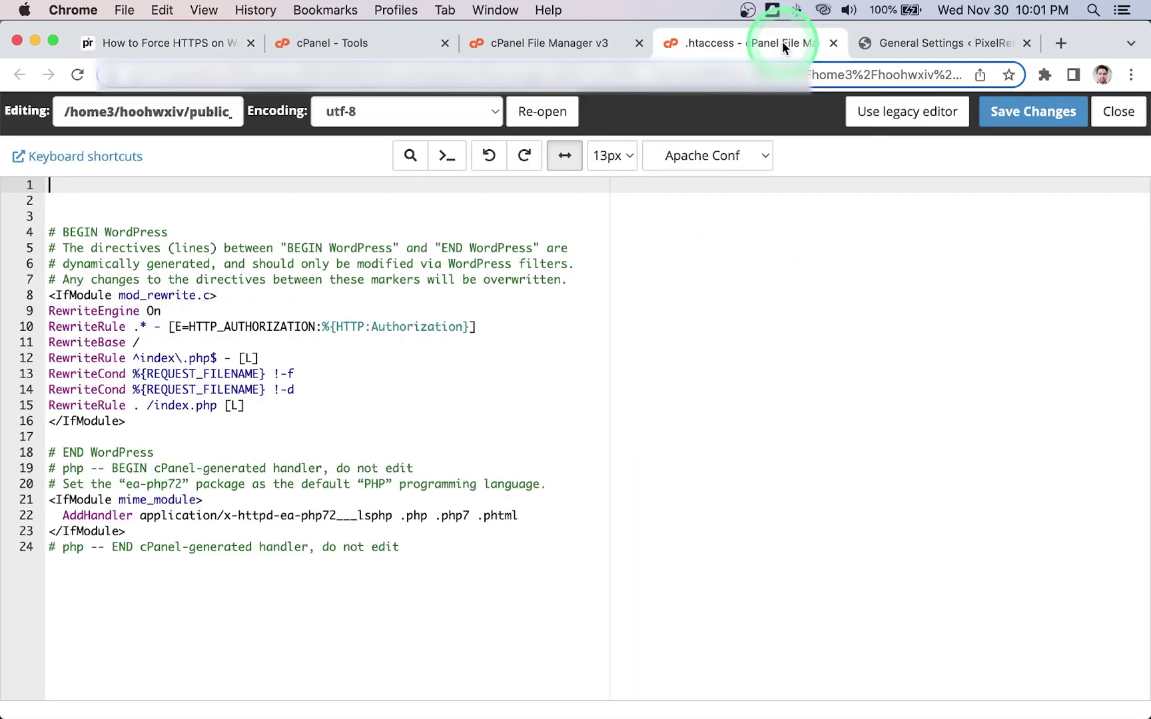
pyautogui.rightClick(320, 189)
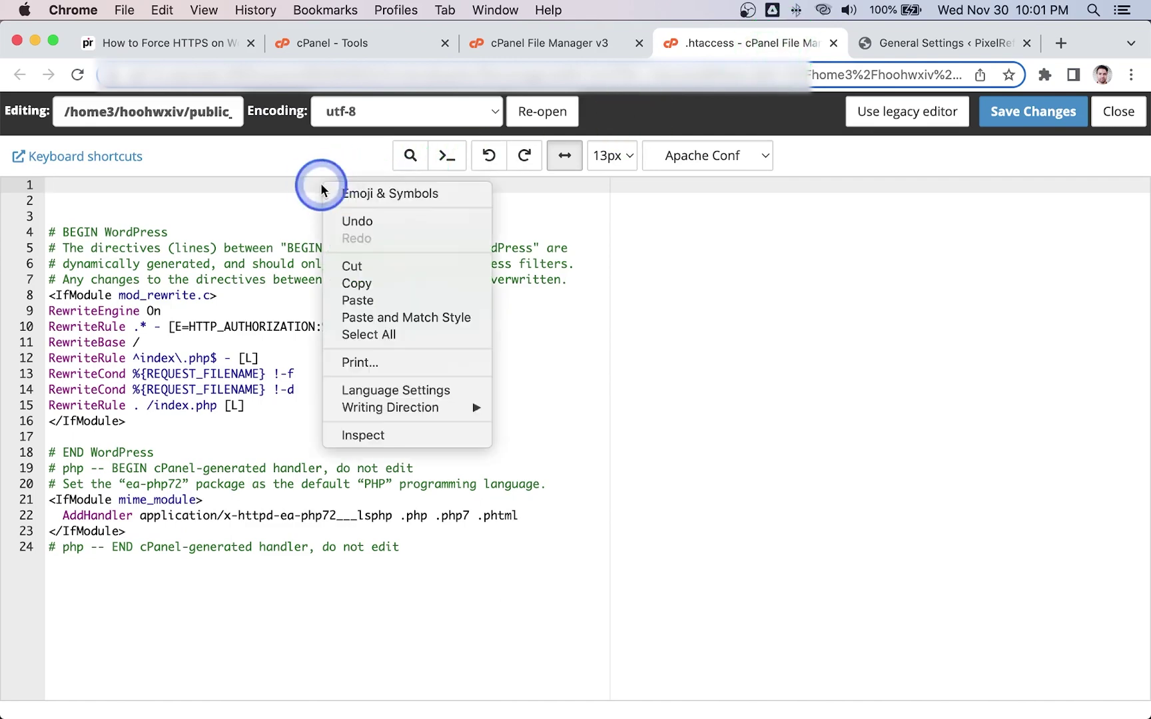
pyautogui.click(347, 300)
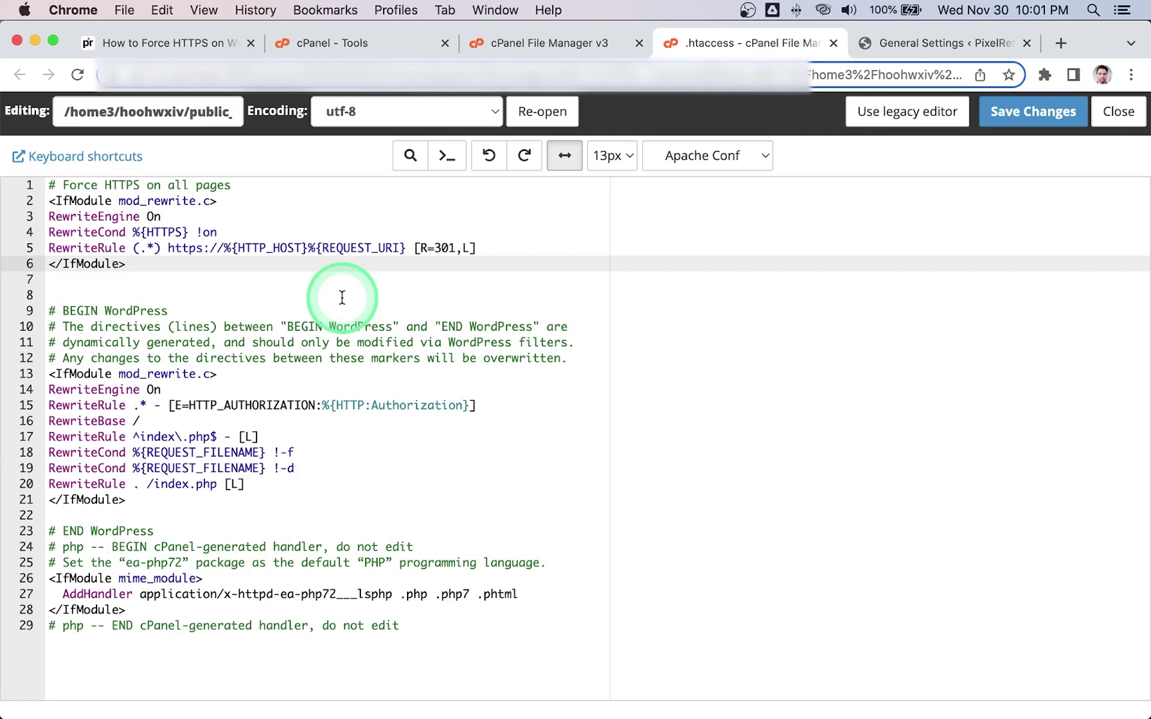
pyautogui.click(1031, 123)
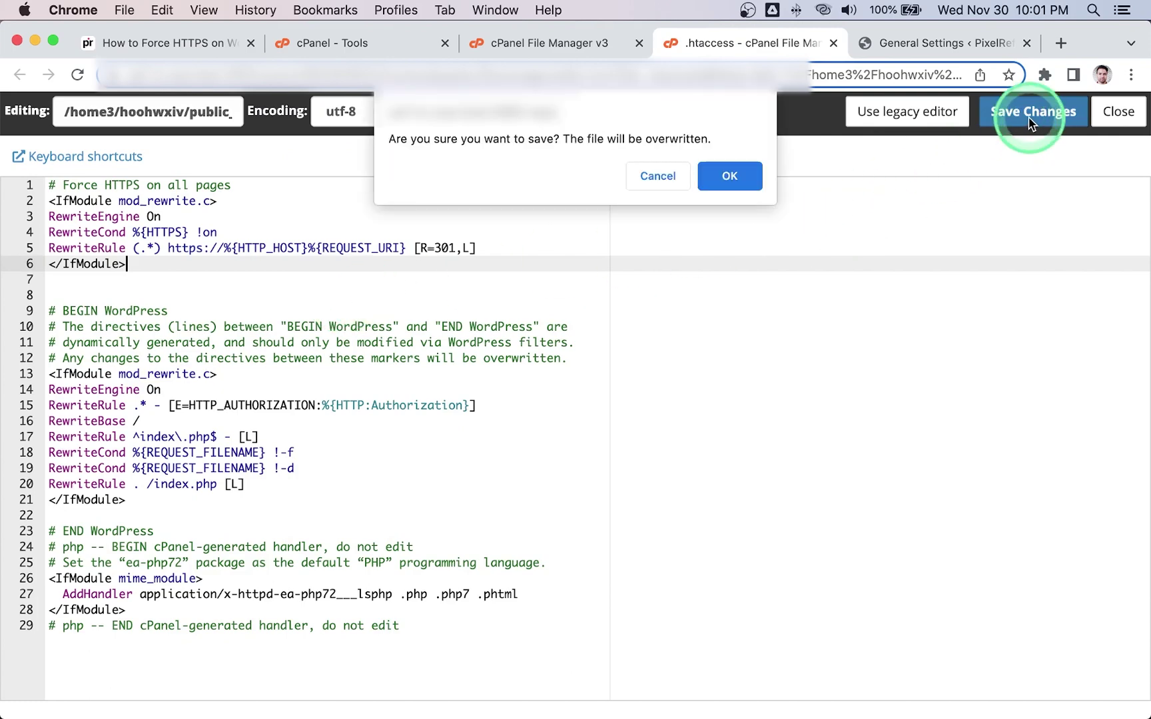
pyautogui.click(731, 177)
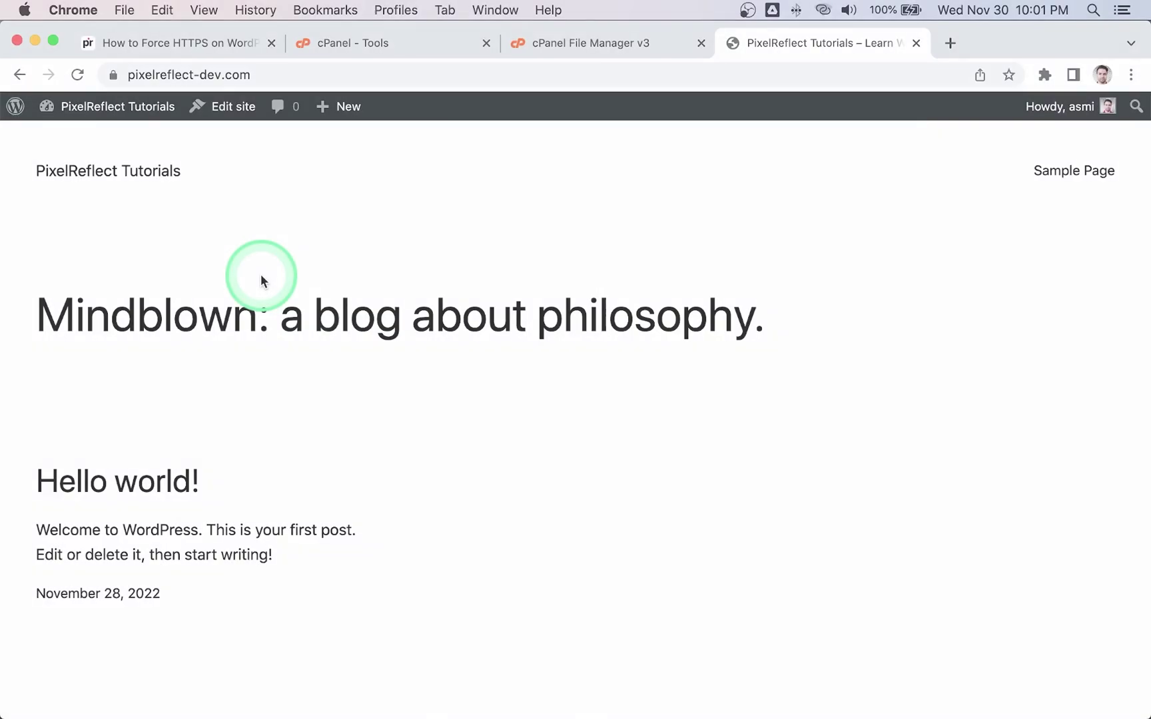
# - Reload pixelreflect-dev.com from the address bar to test the HTTPS redirect
pyautogui.click(165, 74)
pyautogui.doubleClick(164, 74)
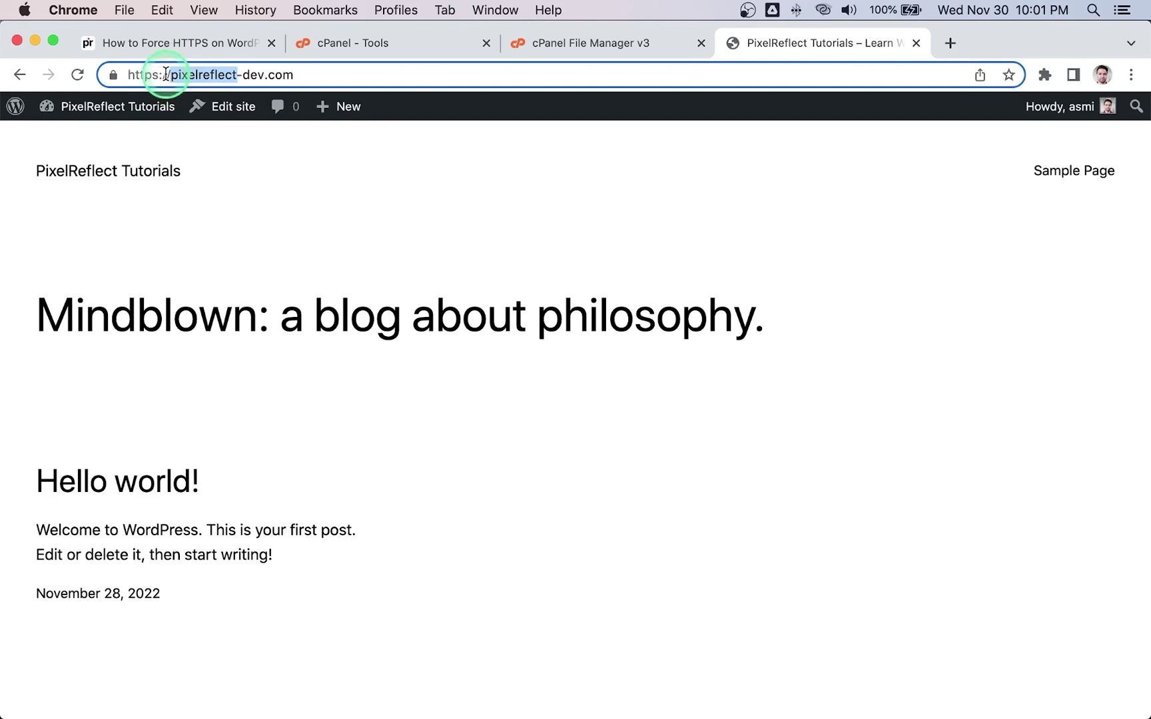
pyautogui.click(156, 78)
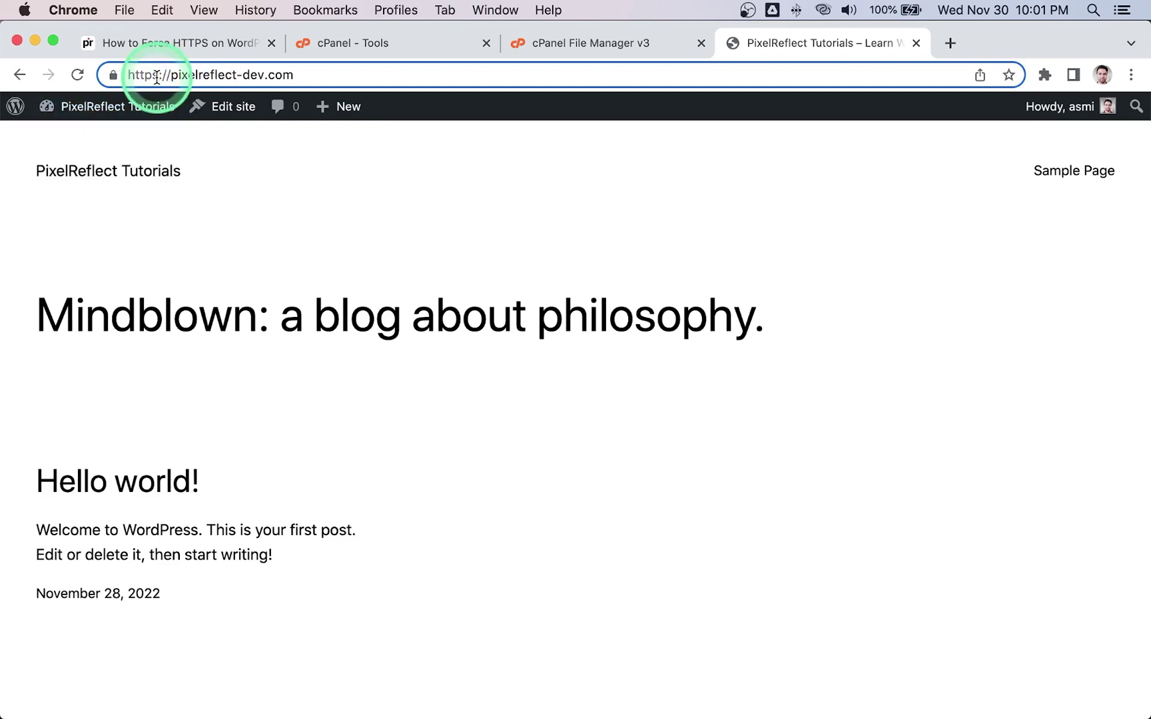
pyautogui.press('Return')
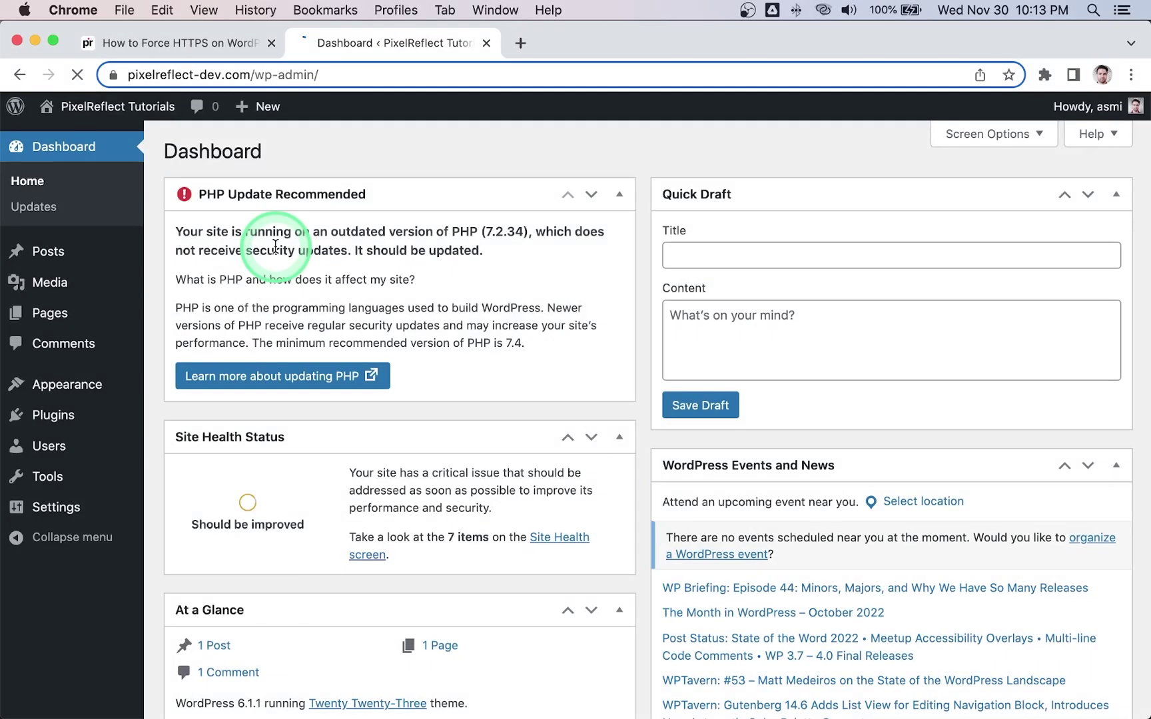
# - Search Plugins > Add New for 'htaccess'
pyautogui.moveTo(72, 417)
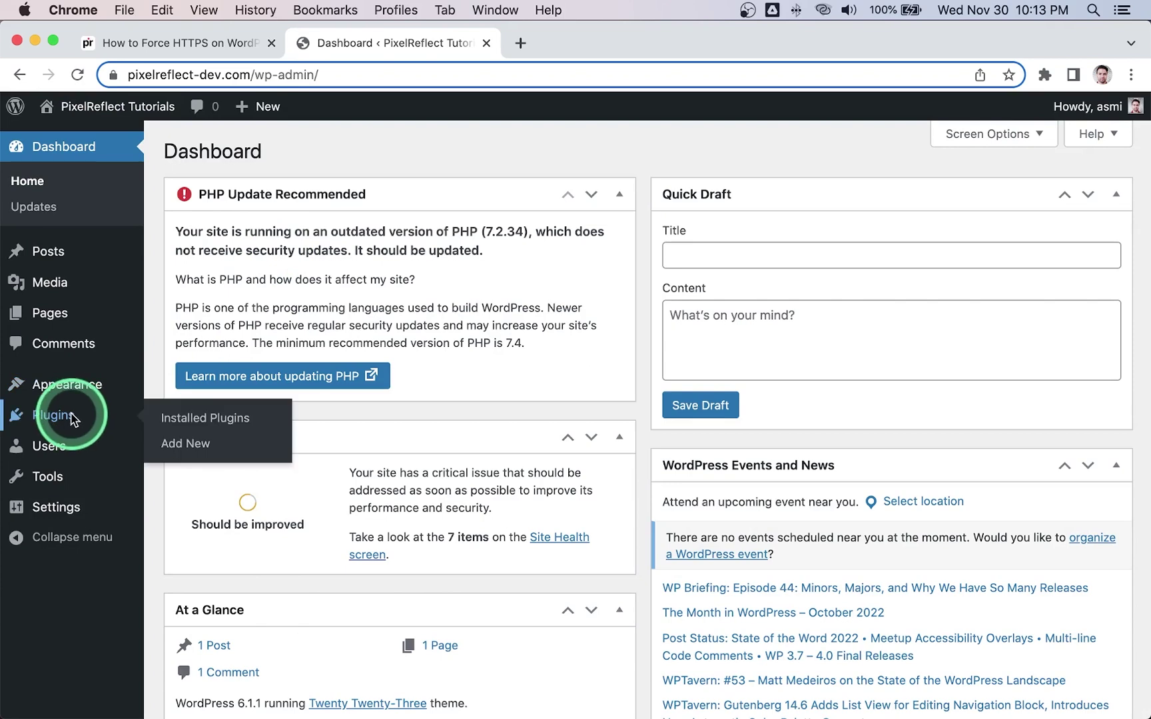
pyautogui.click(173, 441)
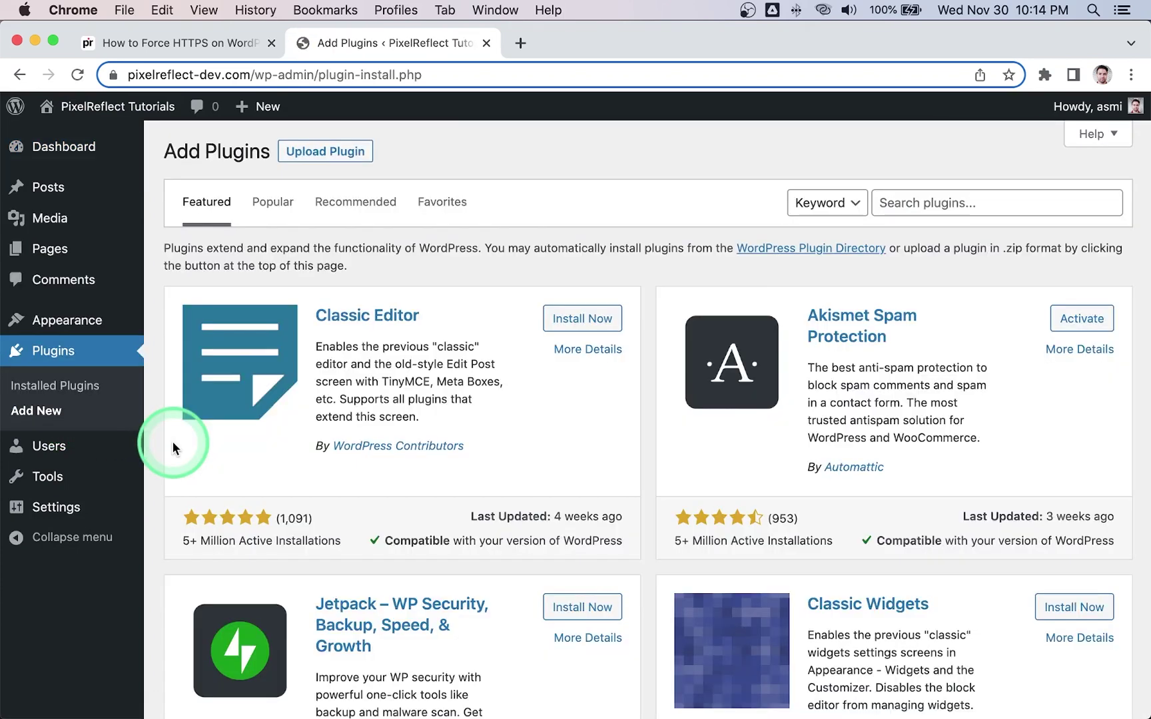
pyautogui.click(909, 202)
pyautogui.write('hta')
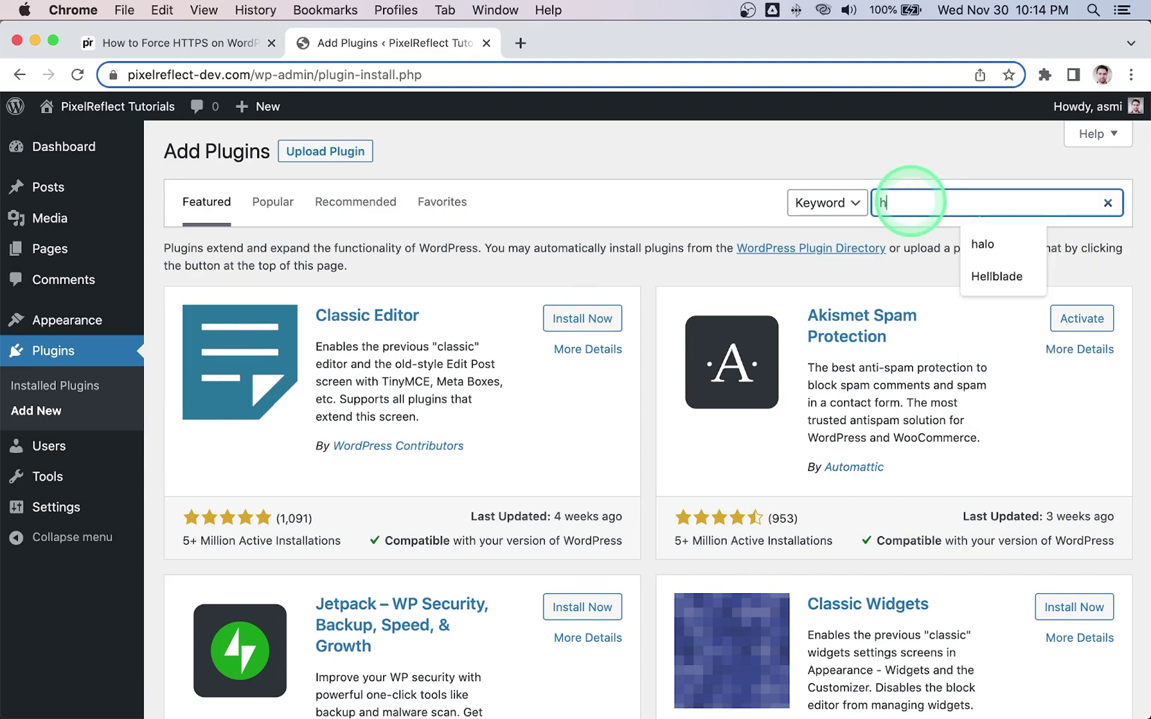
pyautogui.write('ccess')
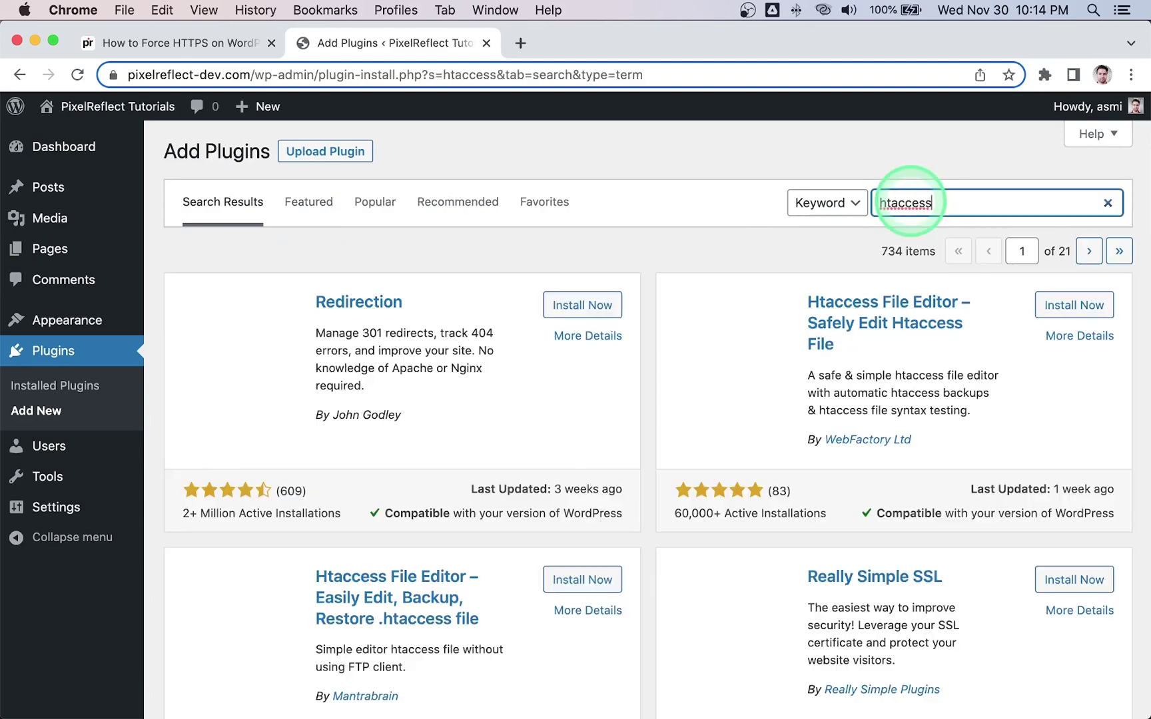
# - Install and activate WebFactory's WP Htaccess Editor, dismiss its notice, and open Edit .htaccess
pyautogui.click(1066, 305)
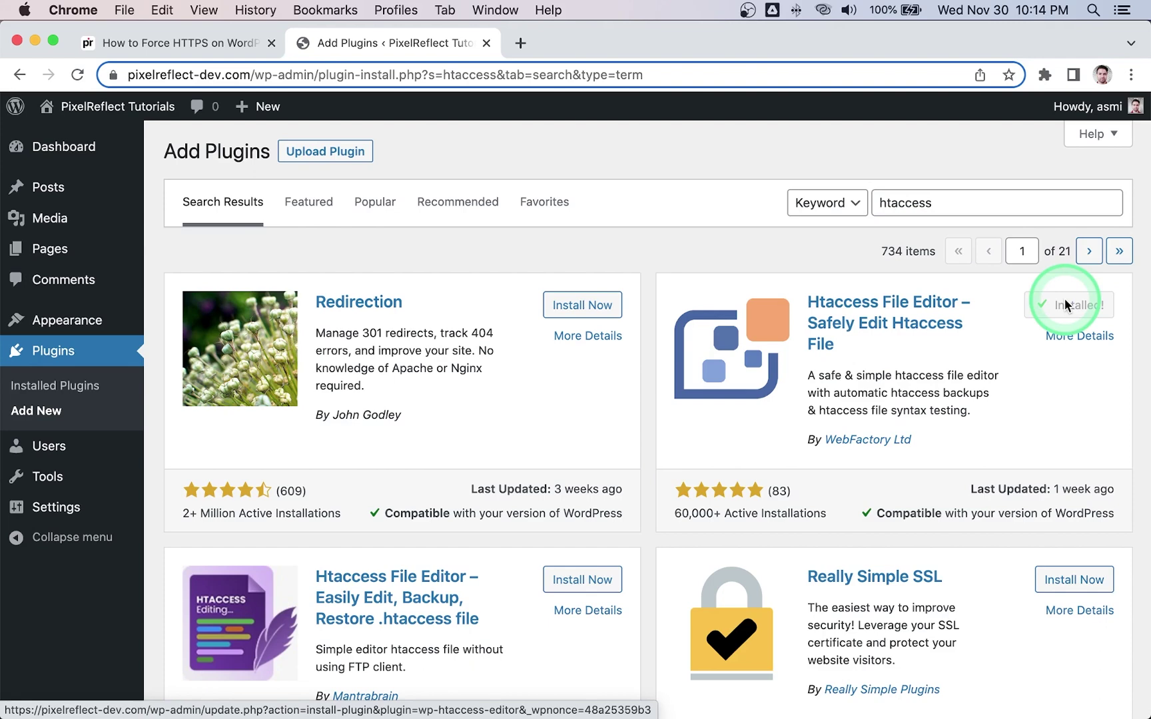
pyautogui.click(1082, 306)
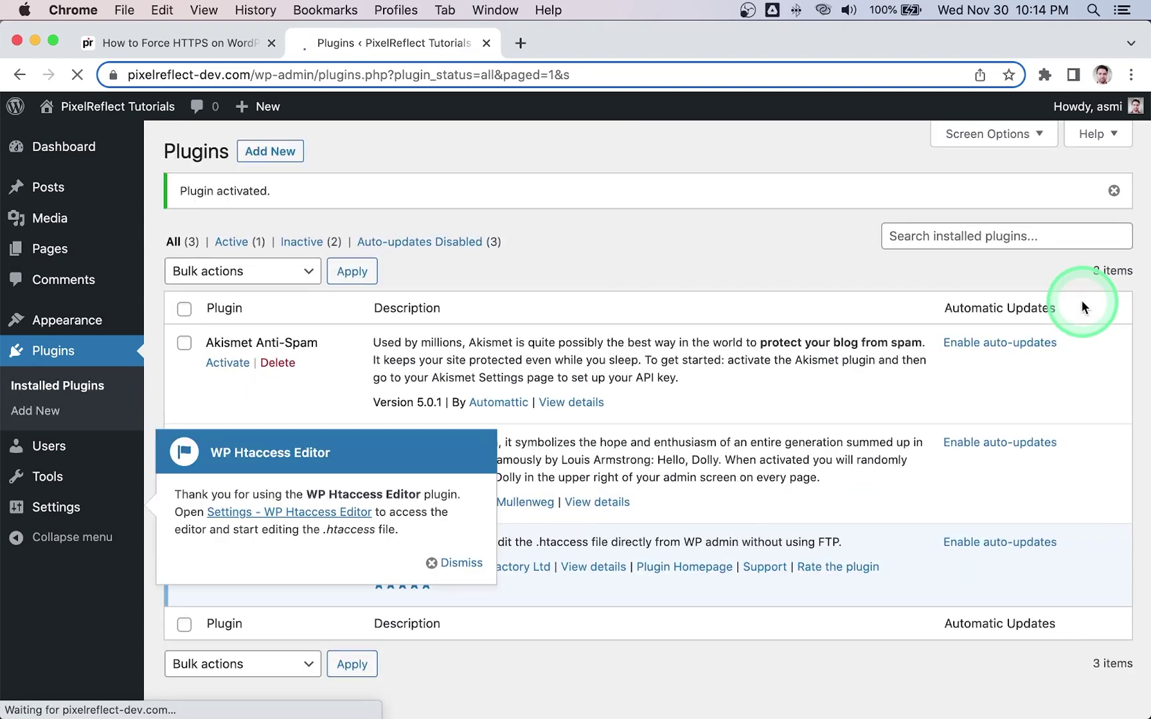
pyautogui.click(456, 563)
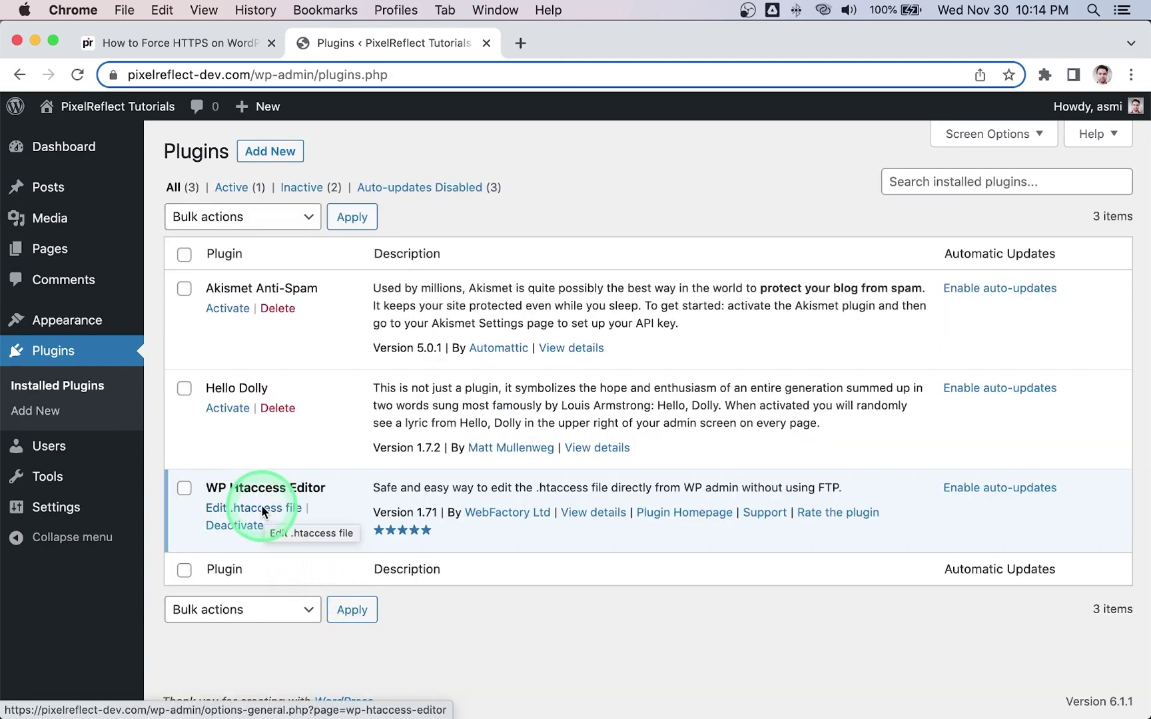
pyautogui.click(261, 506)
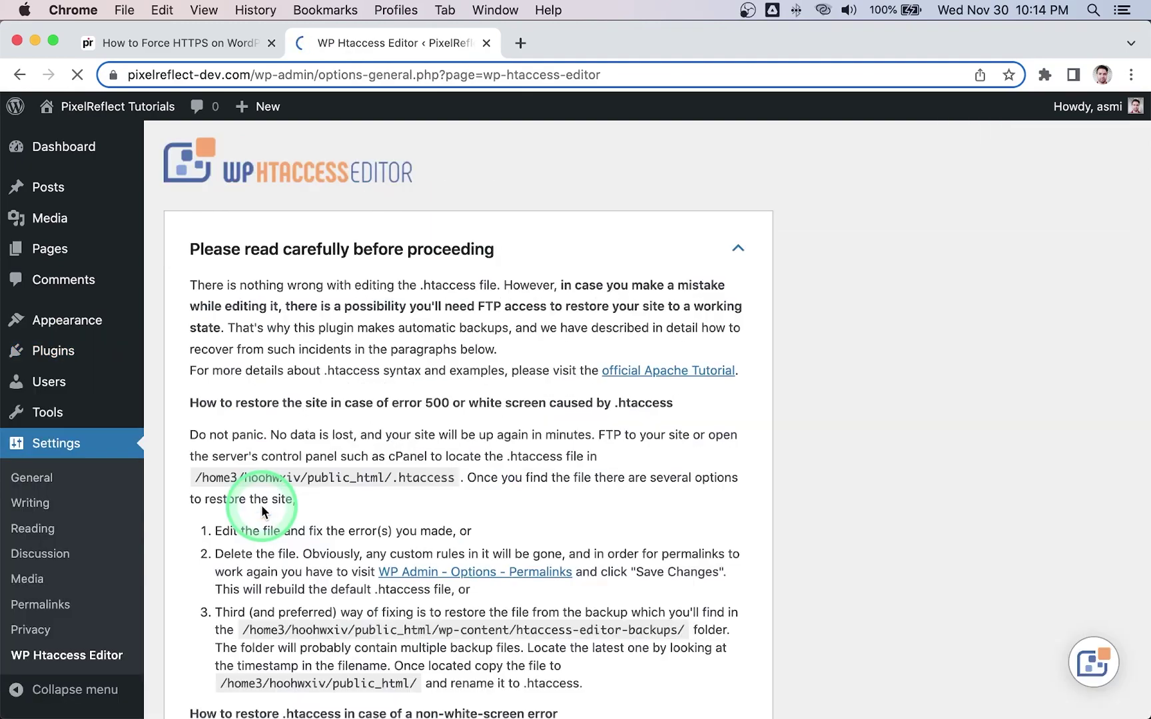
# - Enable the htaccess editor and add blank lines above # BEGIN WordPress
pyautogui.scroll(-8, 261, 504)
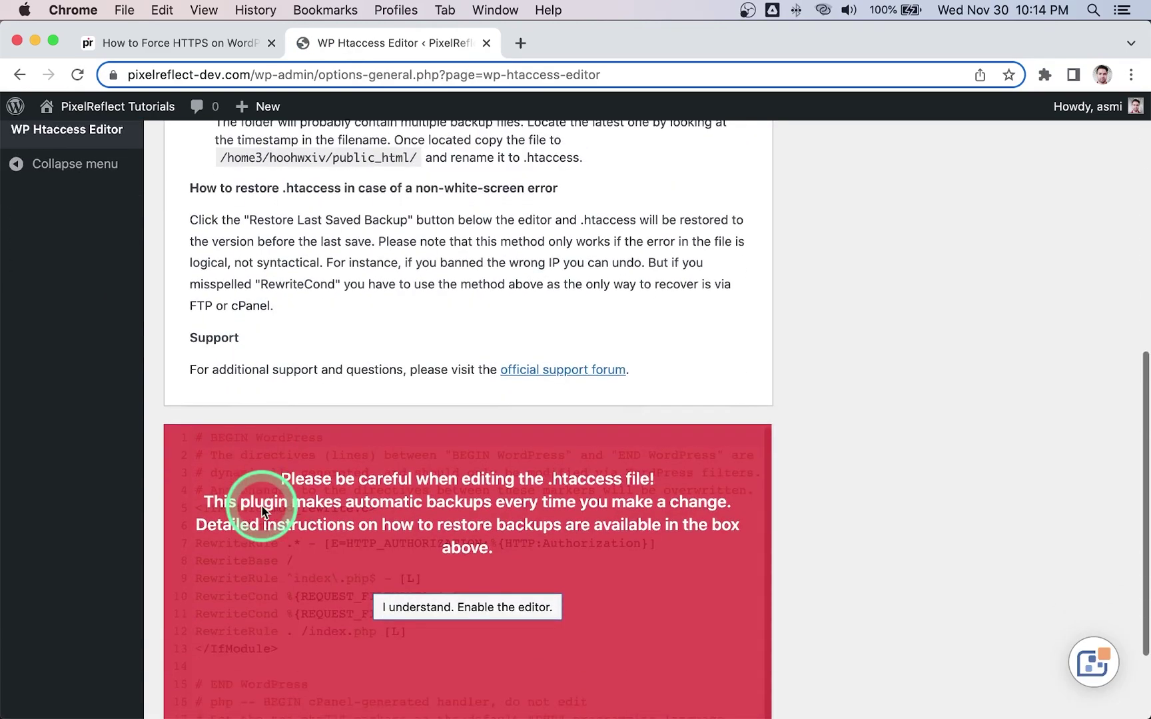
pyautogui.scroll(-2, 261, 504)
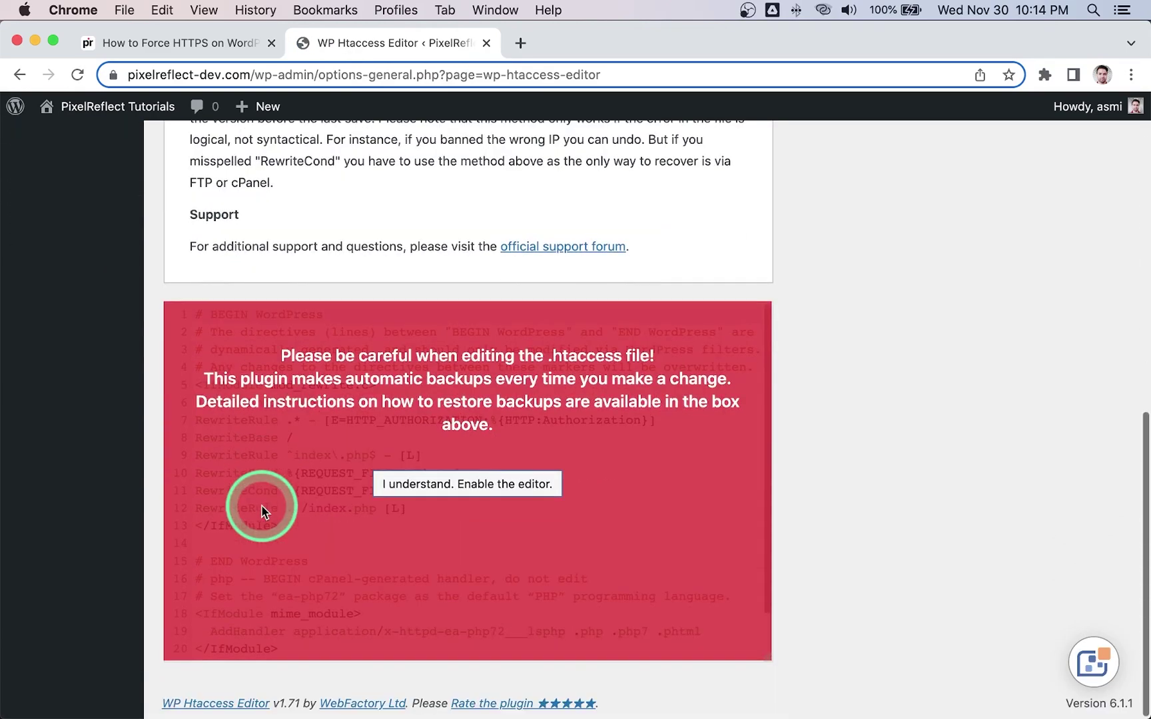
pyautogui.click(436, 484)
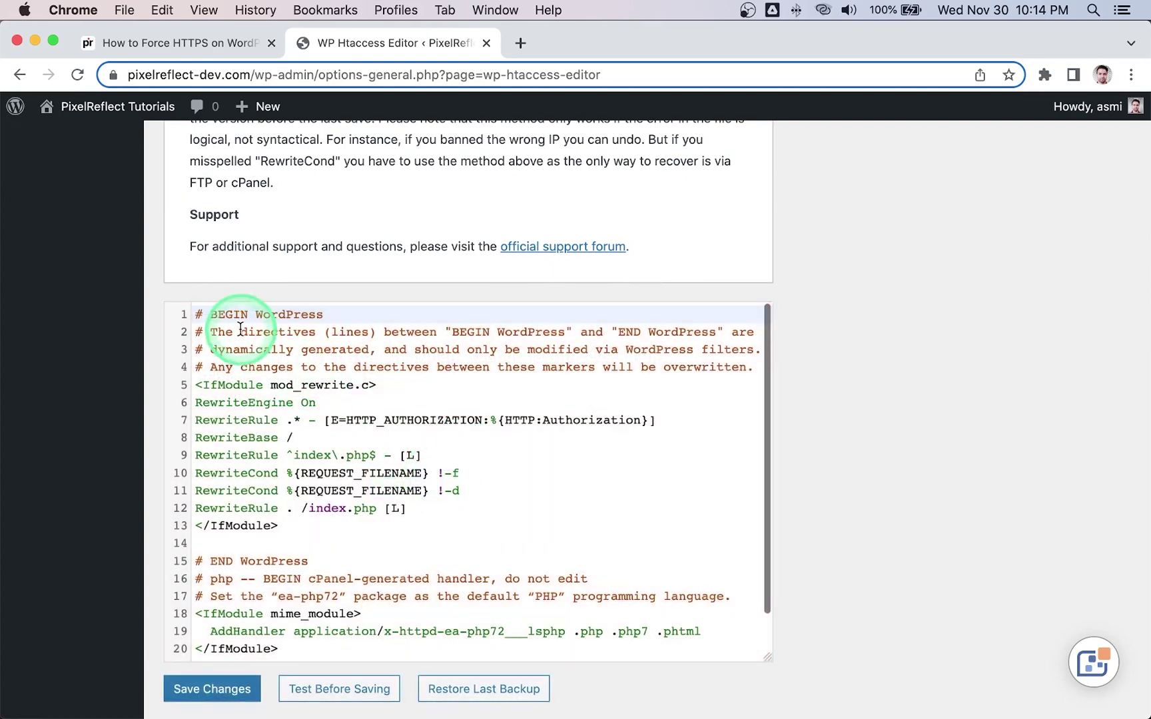
pyautogui.click(196, 313)
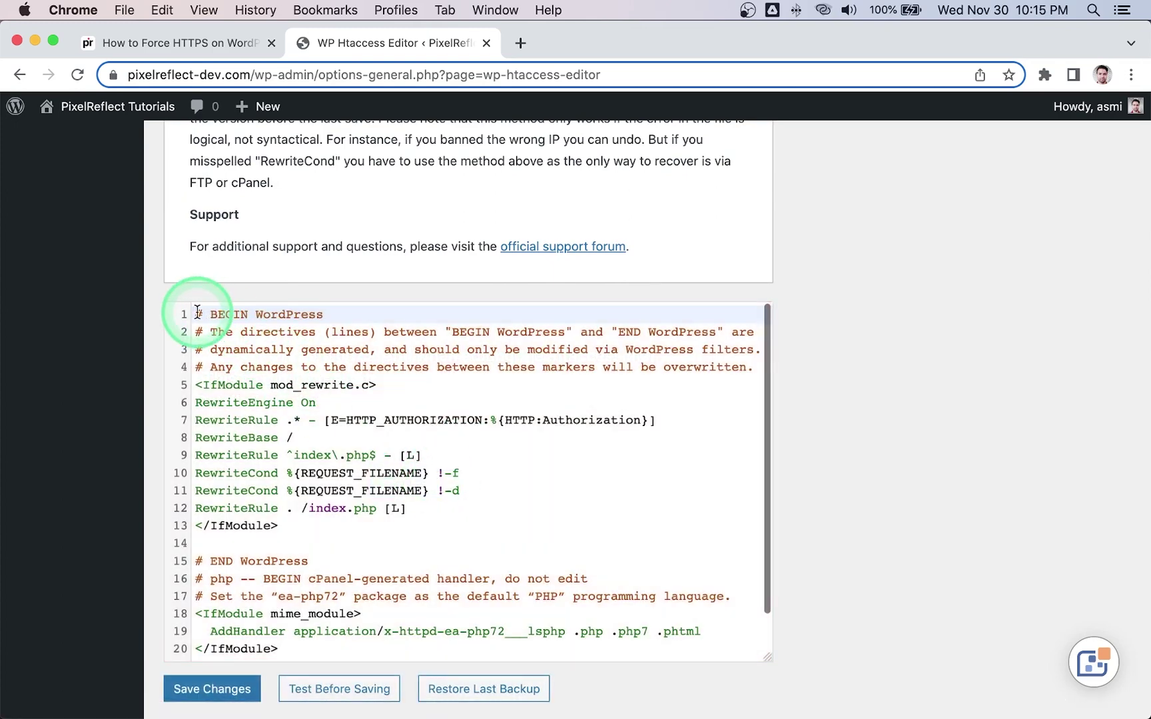
pyautogui.press('Return')
pyautogui.press('Return')
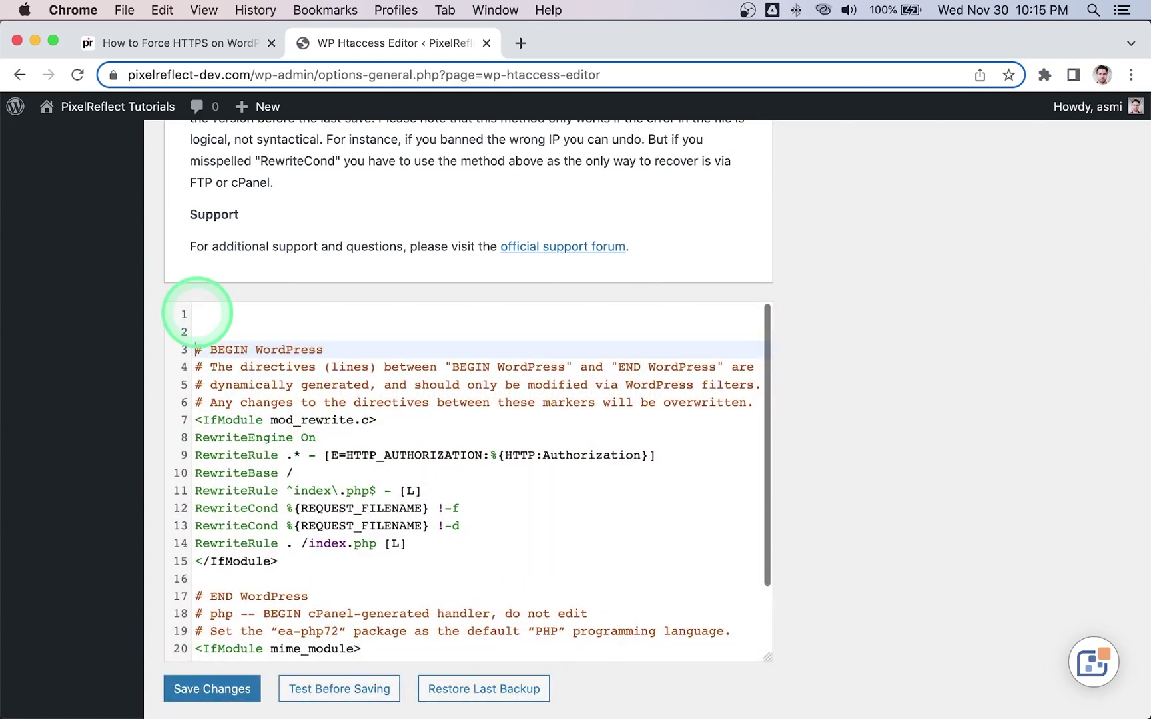
pyautogui.click(233, 311)
# - Copy the six-line Force HTTPS code, paste it at the top with a blank line after, and save
pyautogui.click(212, 43)
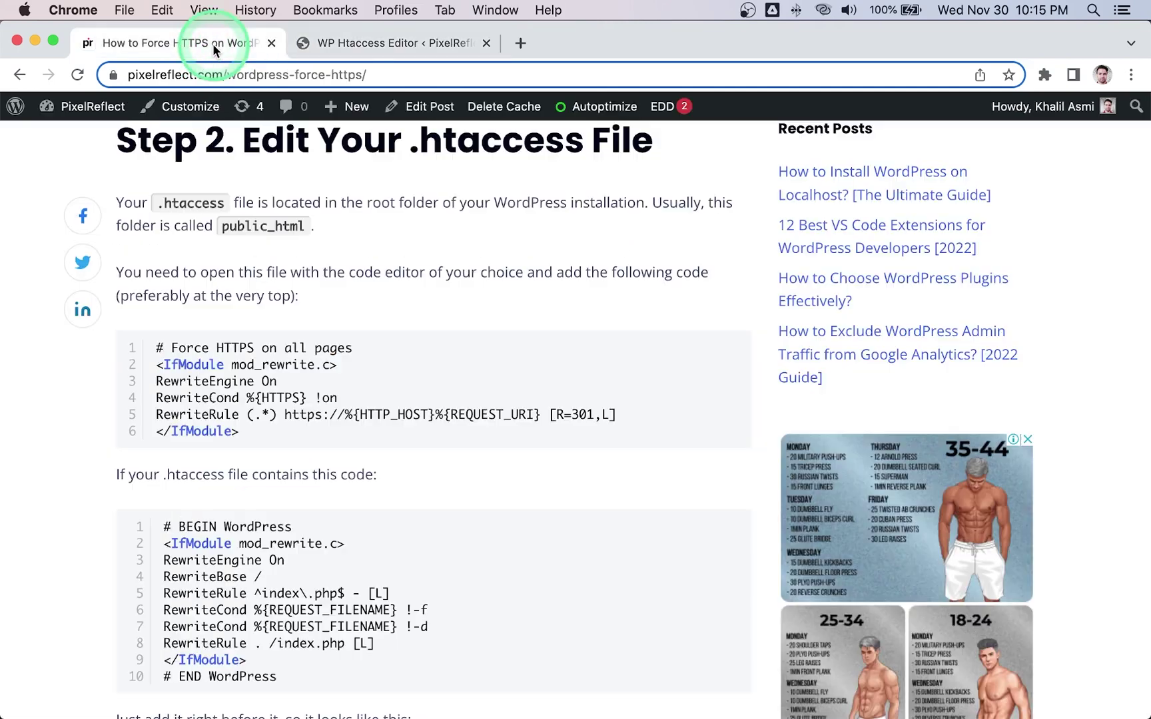
pyautogui.moveTo(245, 434); pyautogui.dragTo(155, 341)
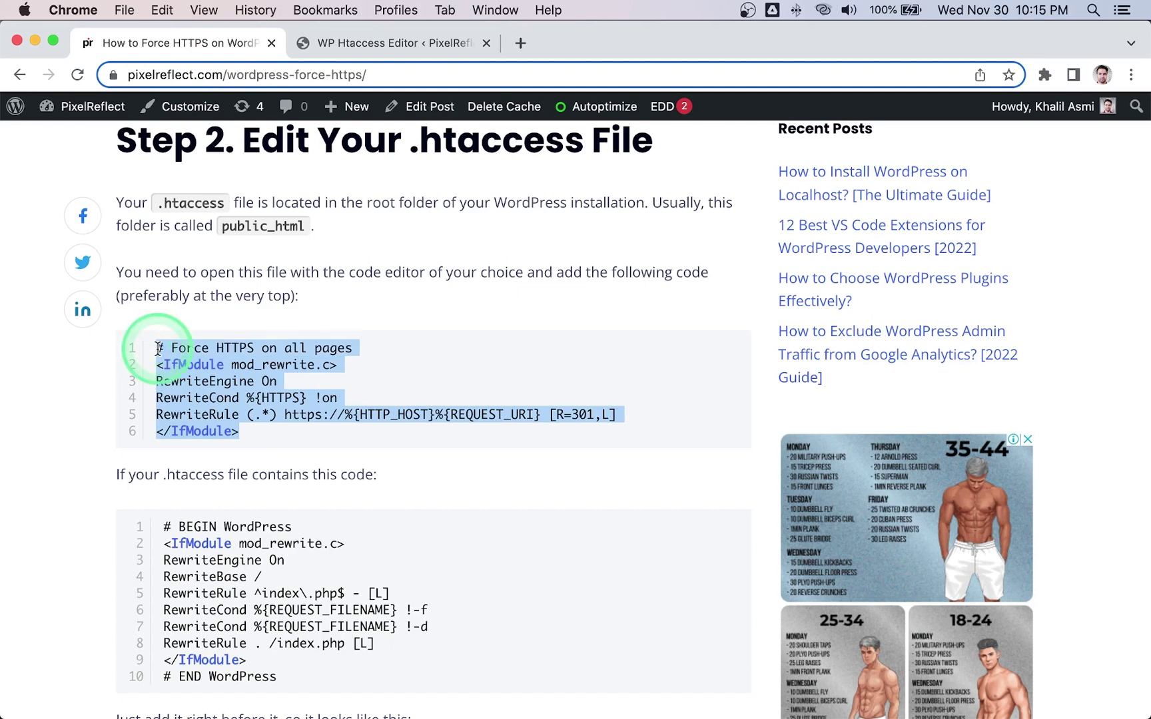
pyautogui.rightClick(241, 353)
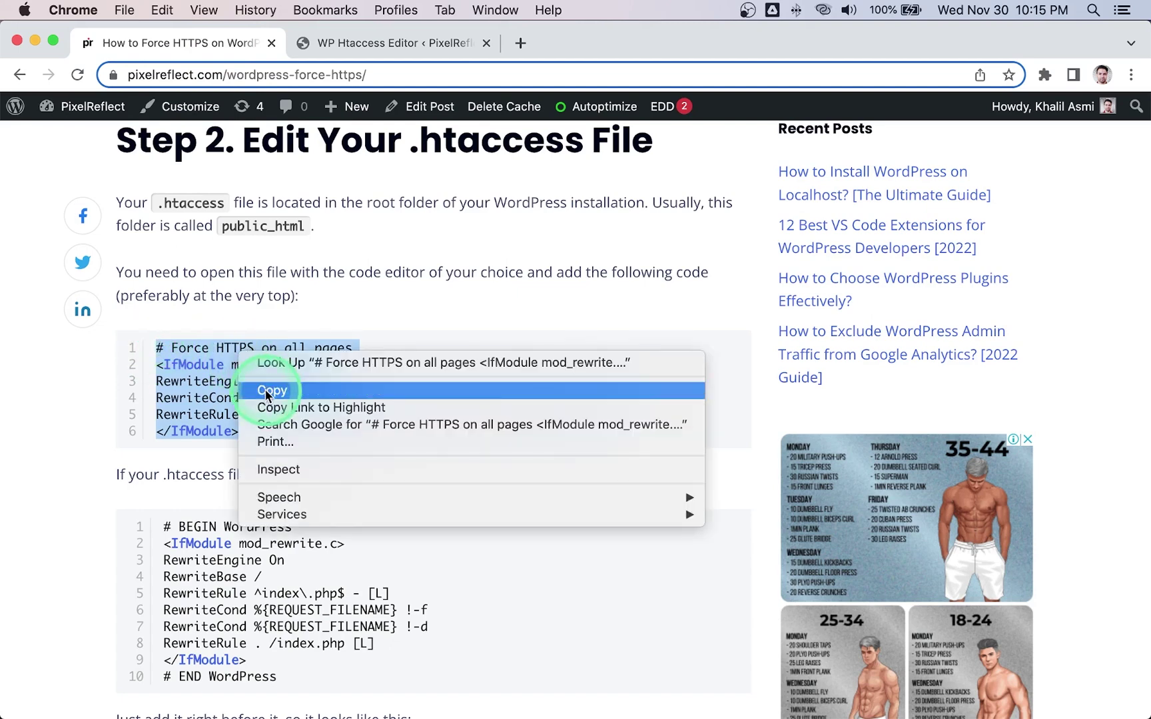
pyautogui.click(272, 391)
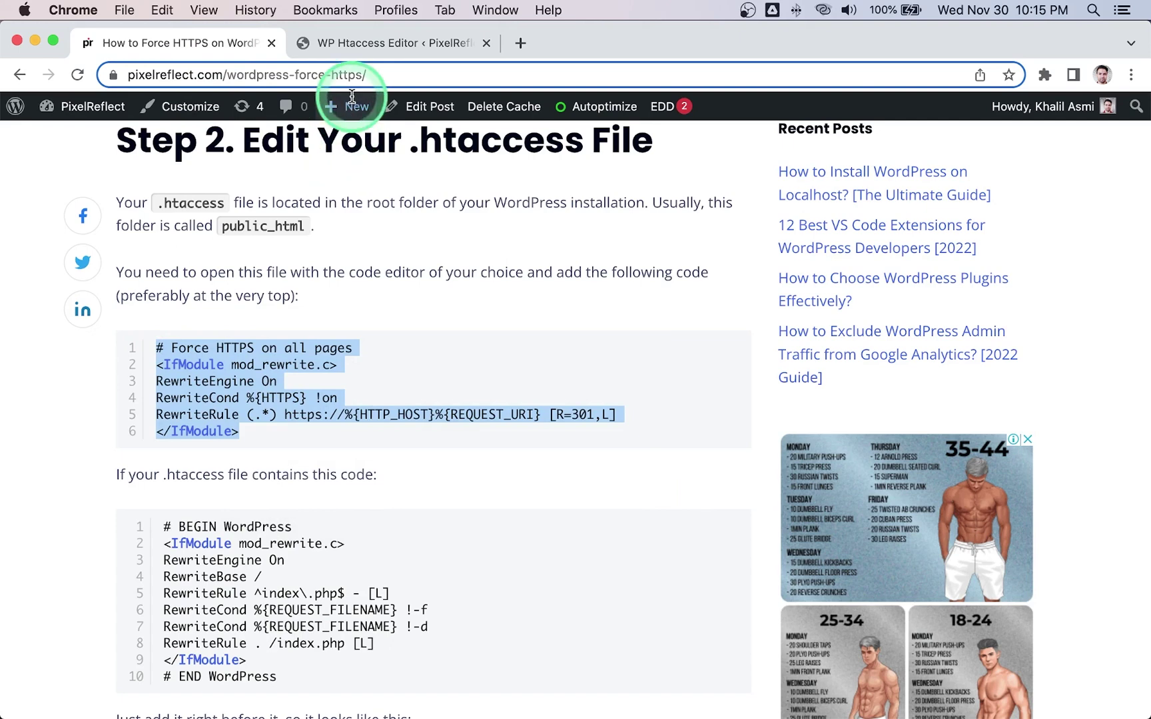
pyautogui.click(345, 46)
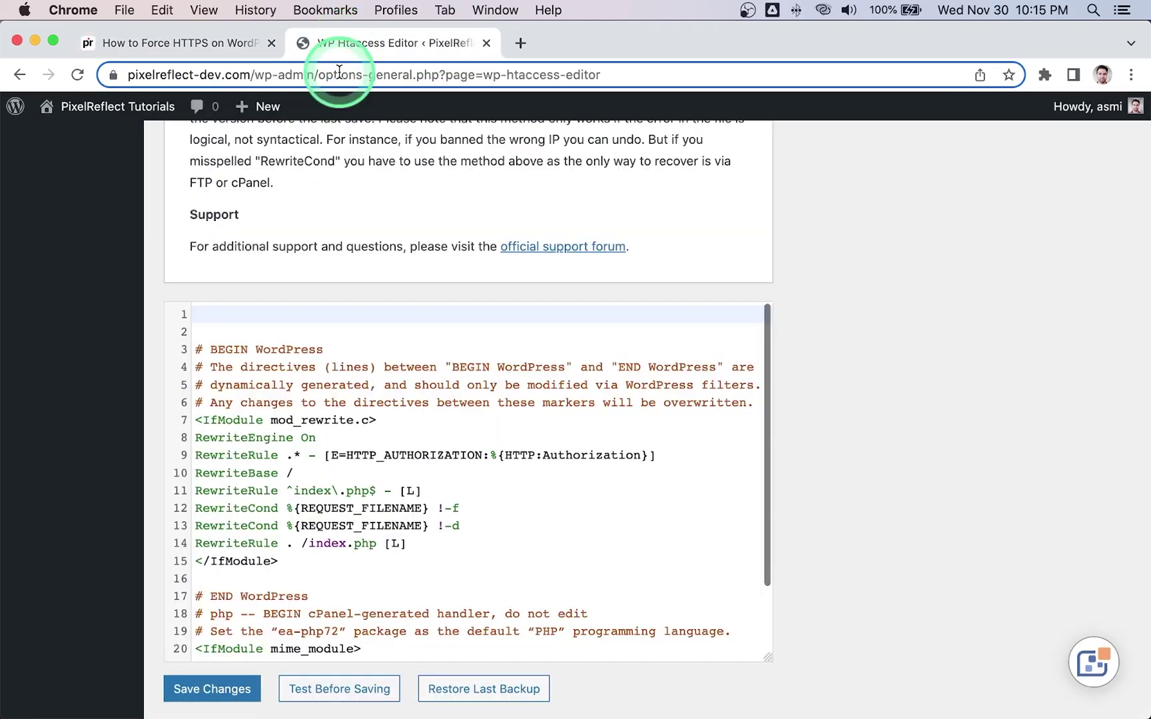
pyautogui.click(256, 314)
pyautogui.rightClick(257, 315)
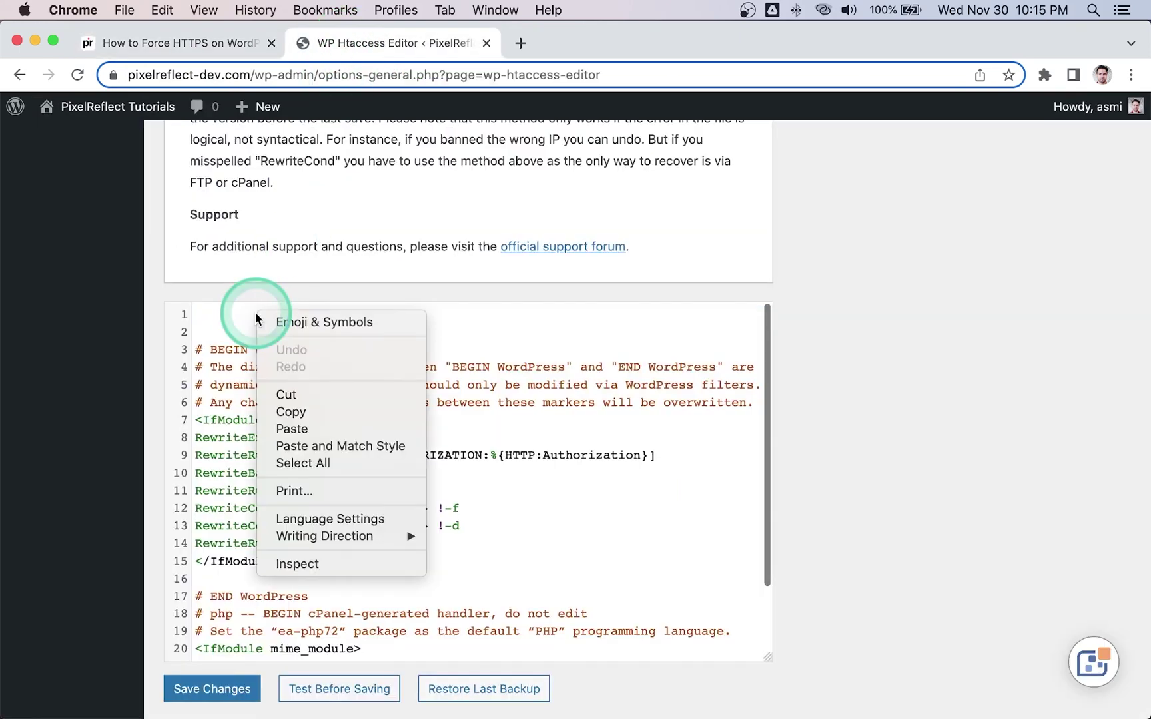
pyautogui.click(300, 427)
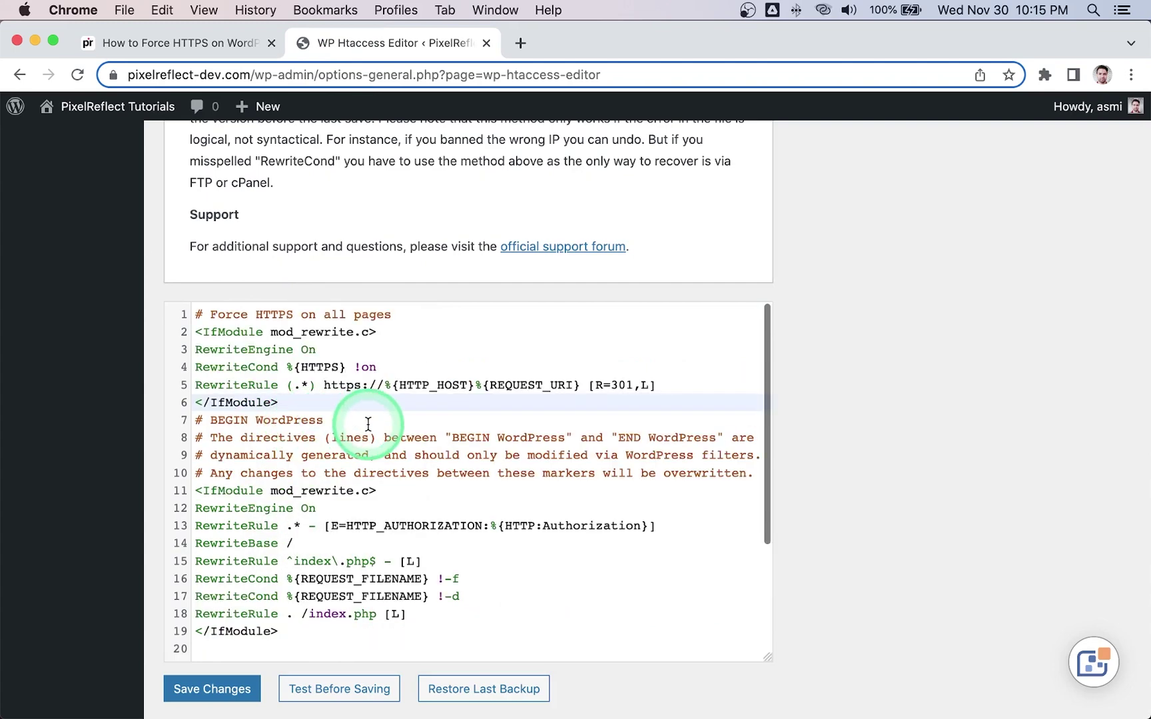
pyautogui.press('Return')
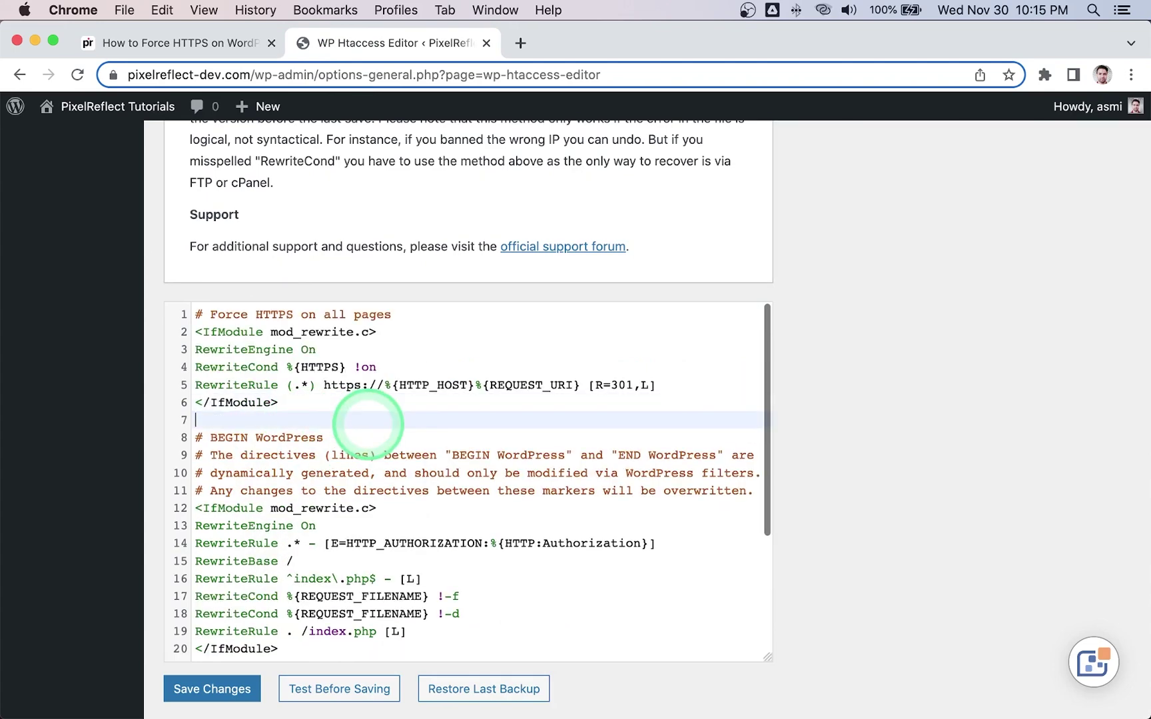
pyautogui.click(230, 688)
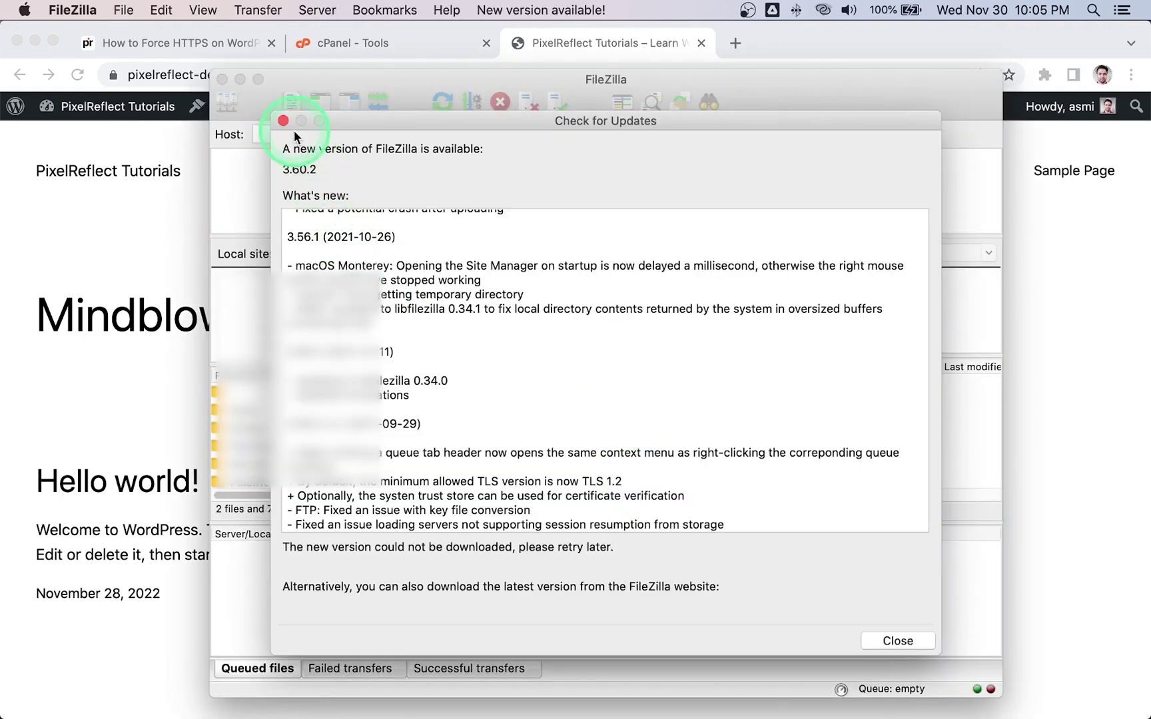
# - Dismiss the update notice and Quickconnect using the server's username, password and port
pyautogui.click(285, 121)
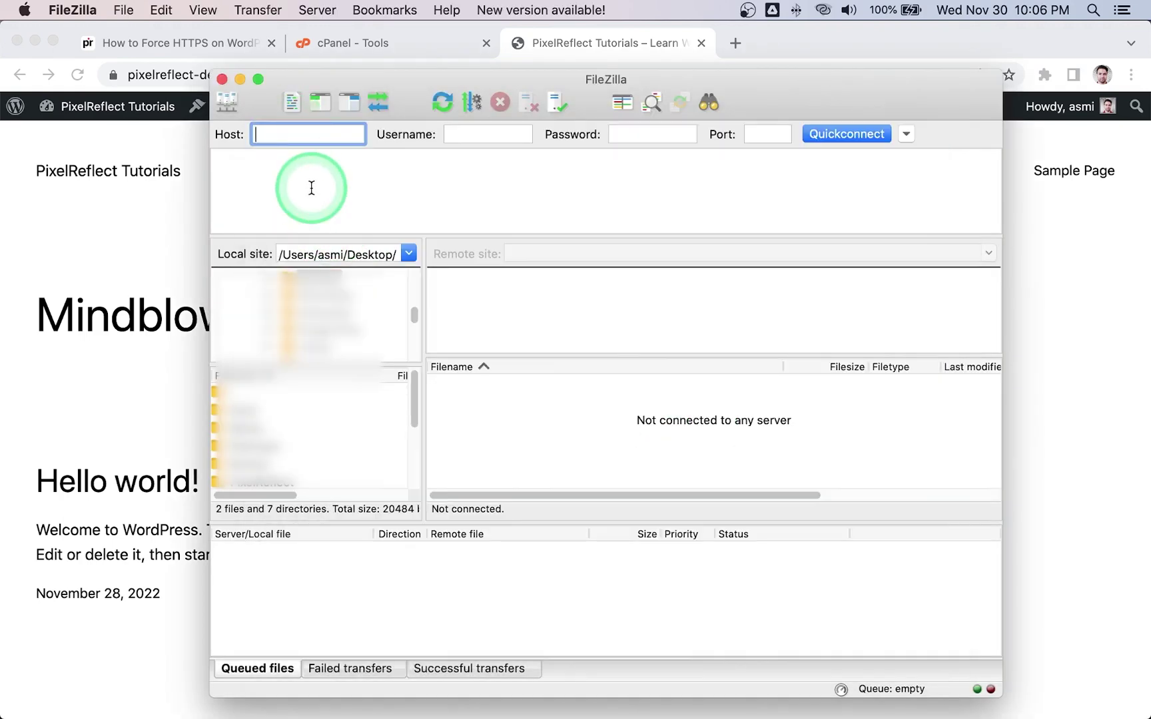
pyautogui.click(493, 137)
pyautogui.click(663, 133)
pyautogui.click(786, 136)
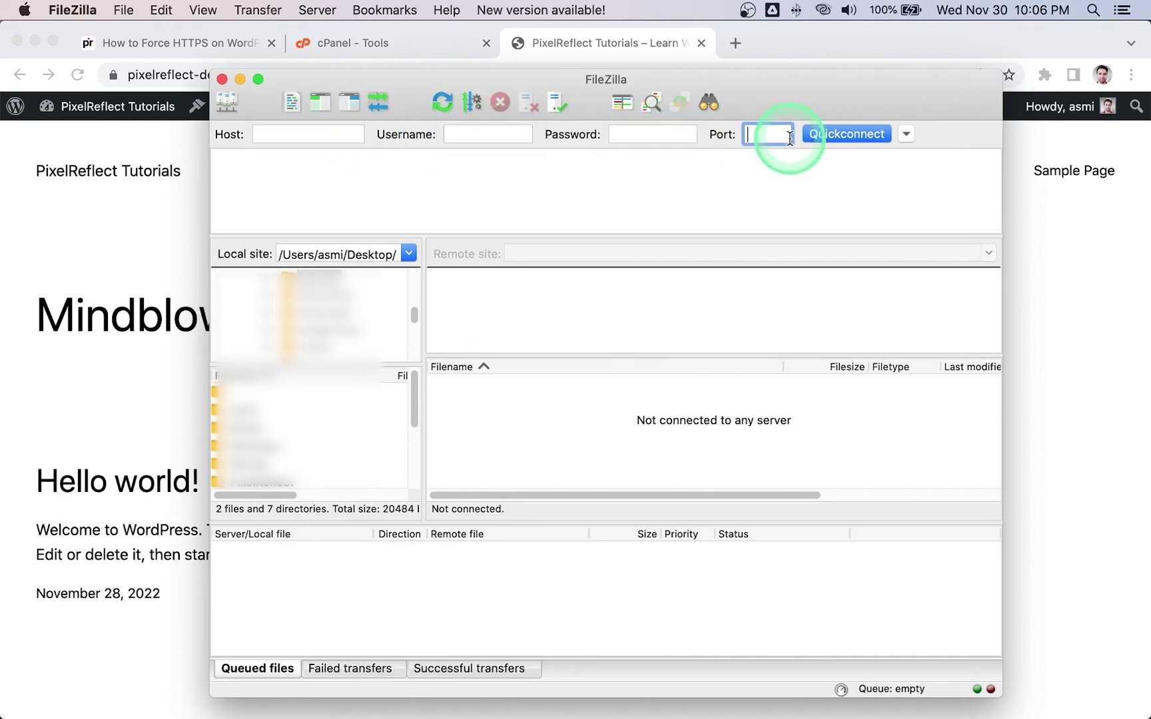
pyautogui.click(867, 133)
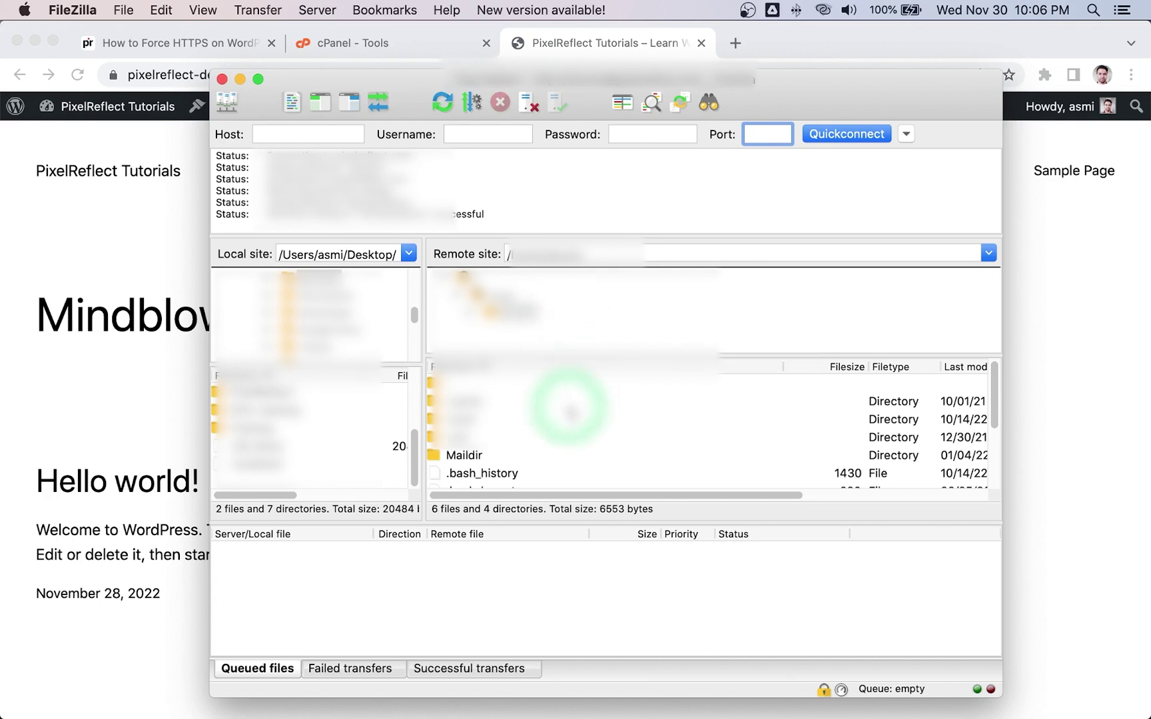
# - Enter the remote site path and open the website's root folder
pyautogui.click(517, 255)
pyautogui.click(514, 253)
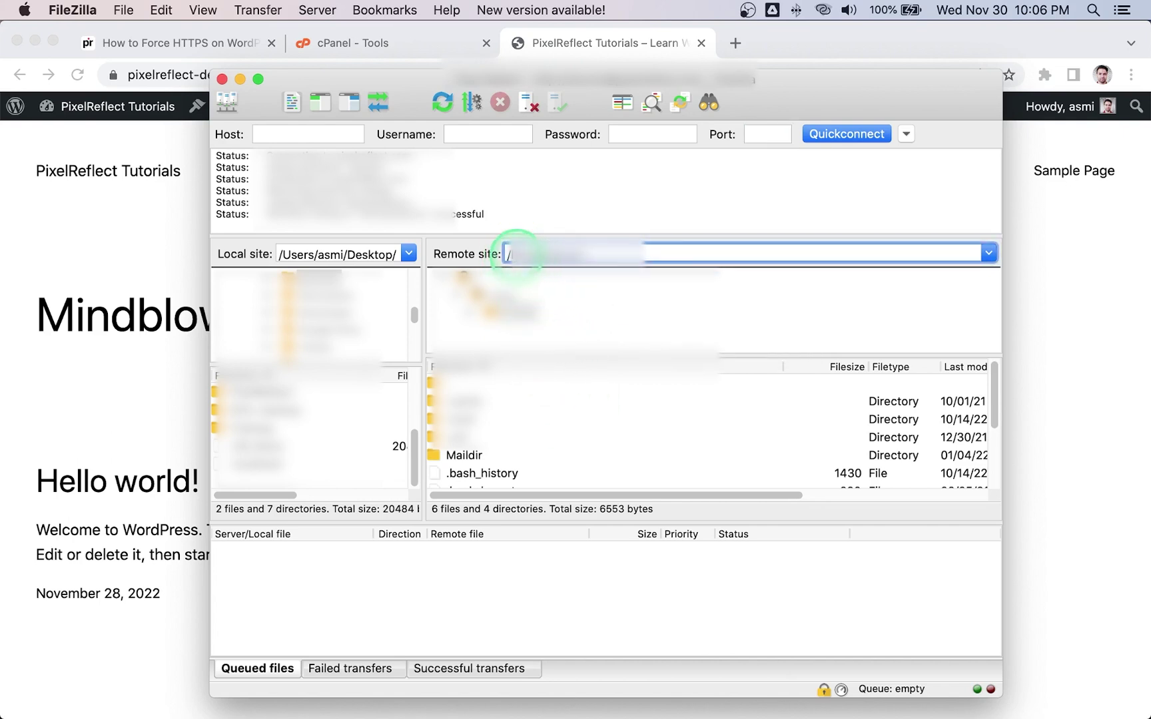
pyautogui.moveTo(508, 255); pyautogui.dragTo(663, 249)
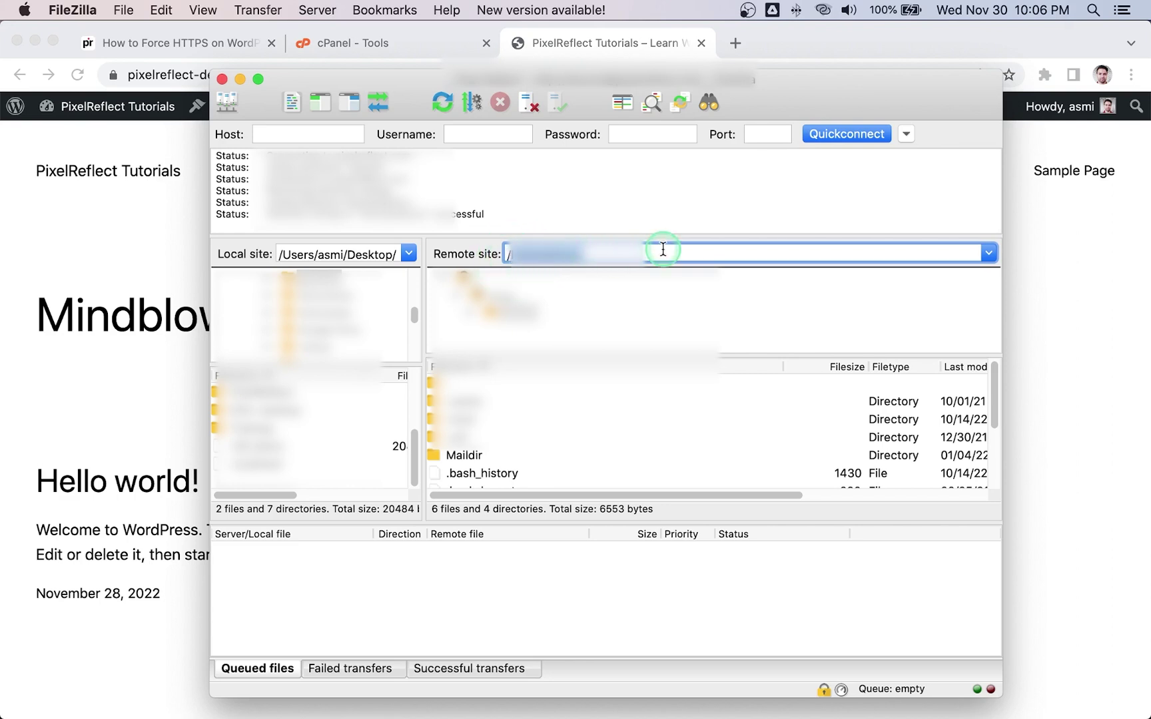
pyautogui.click(663, 251)
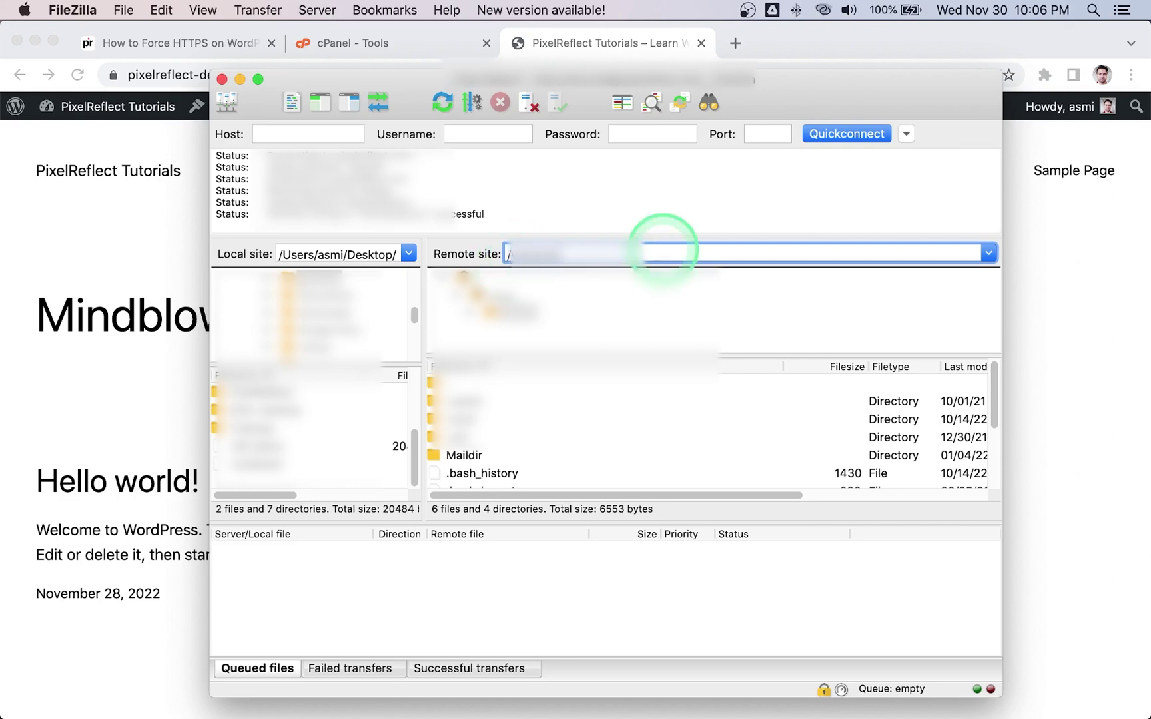
pyautogui.press('Return')
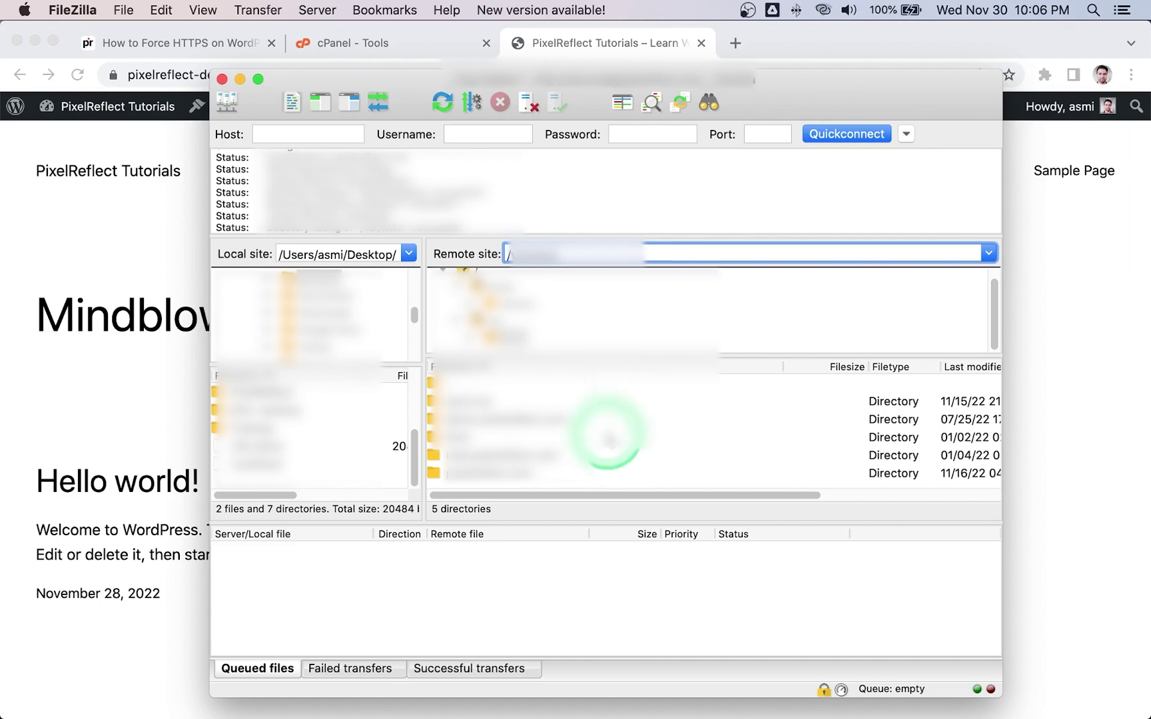
pyautogui.doubleClick(518, 475)
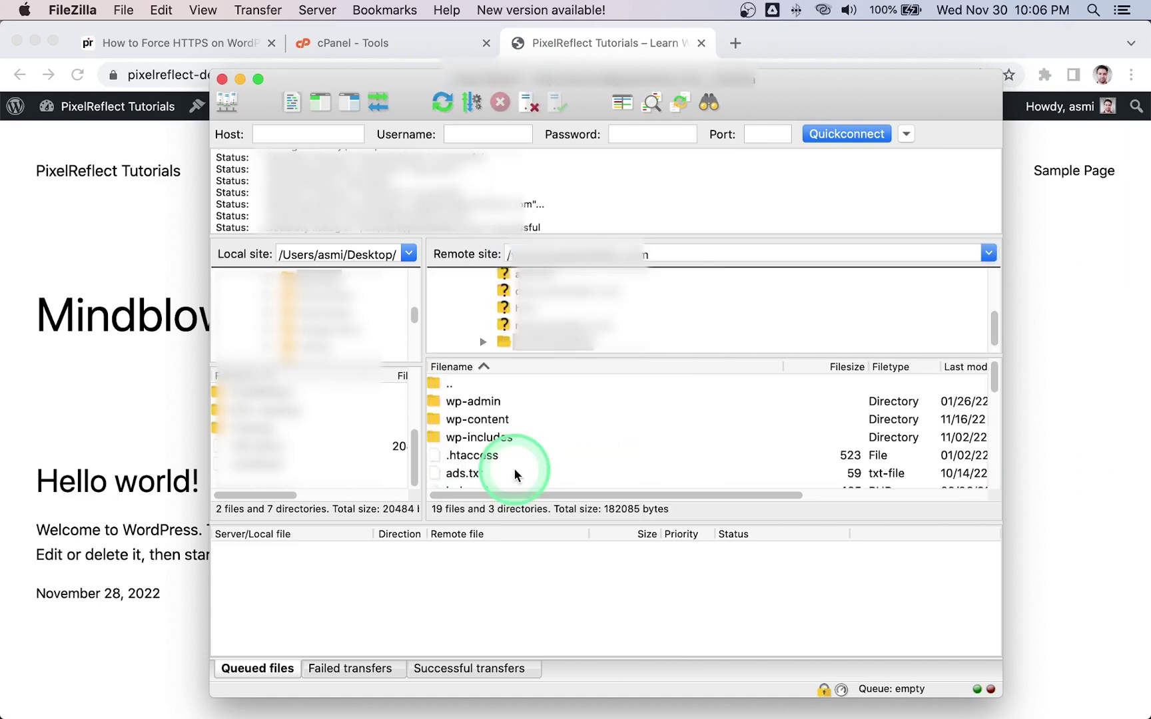
# - Download the remote .htaccess file to the Desktop
pyautogui.scroll(-3, 542, 419)
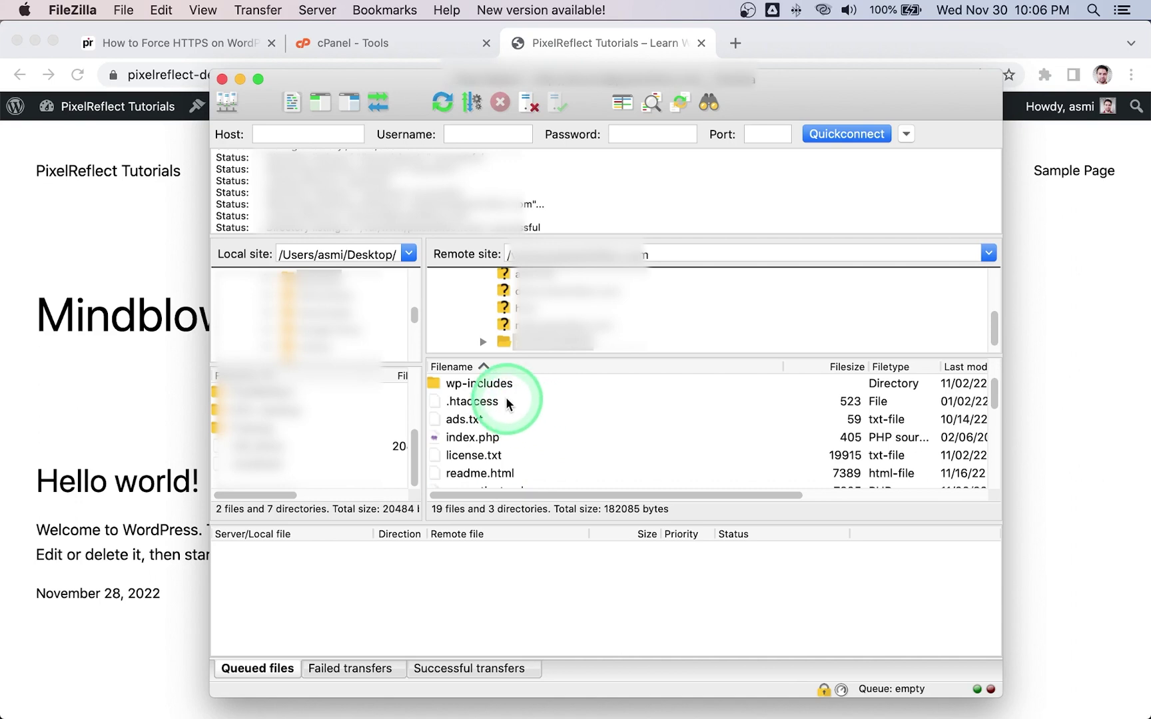
pyautogui.click(509, 401)
pyautogui.rightClick(507, 401)
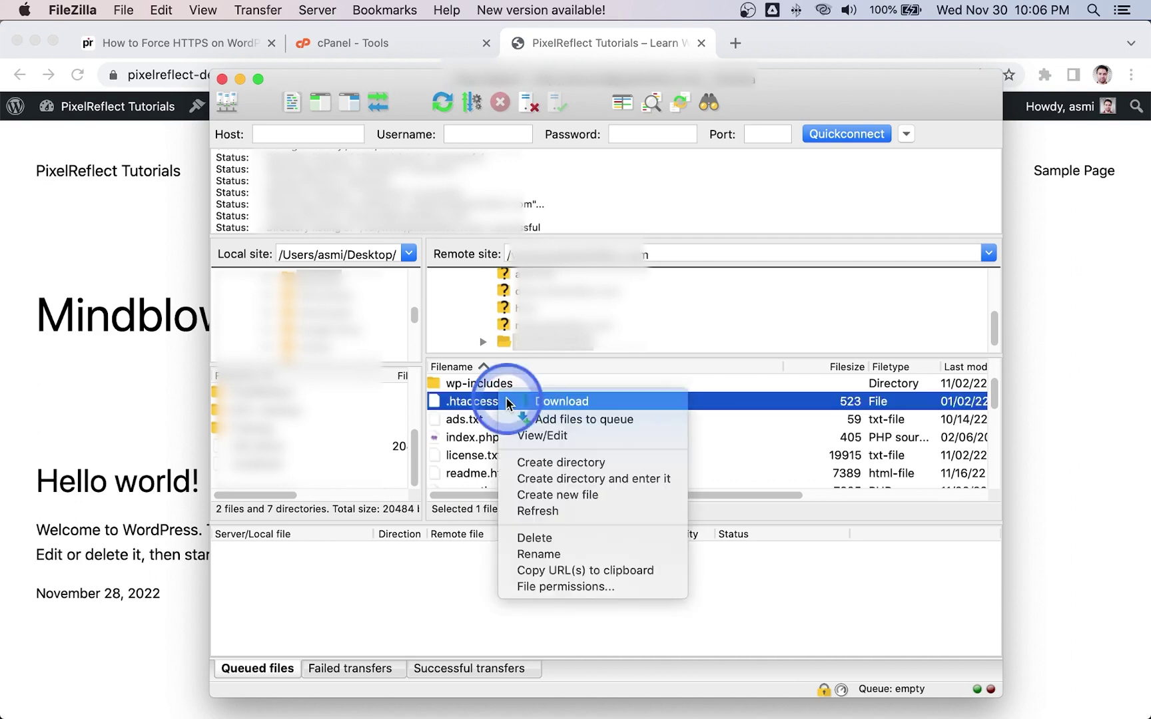
pyautogui.click(563, 402)
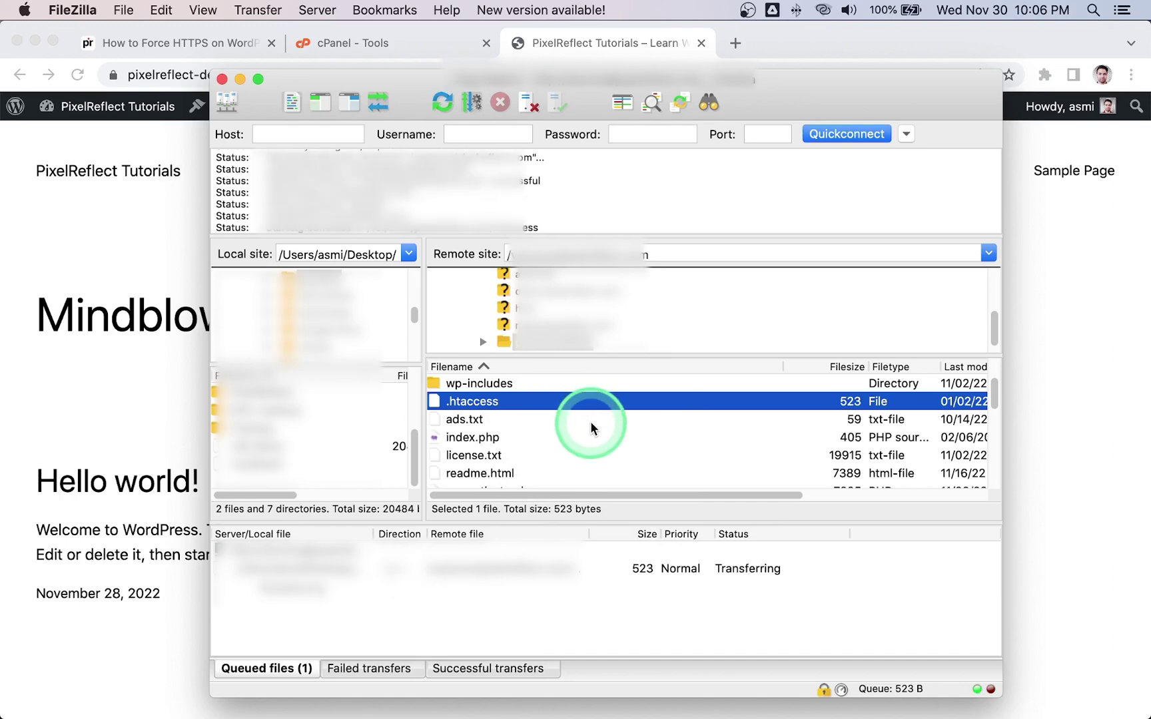
pyautogui.press('super+Tab')
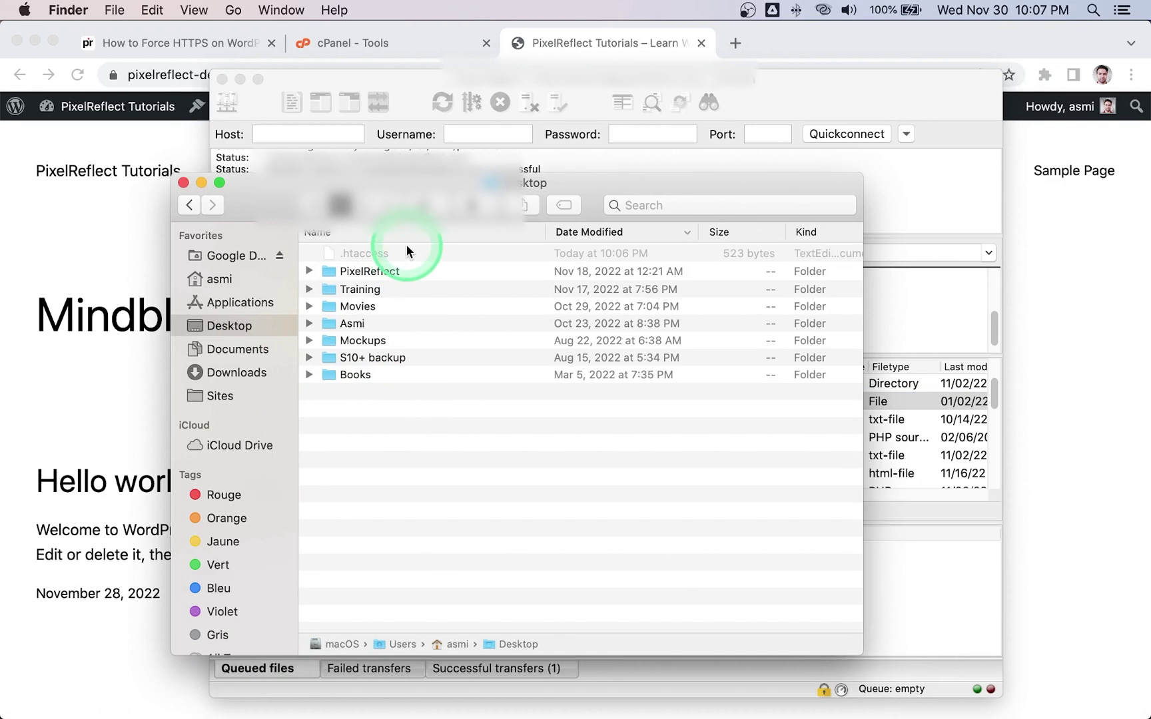
# - Open the downloaded .htaccess in TextEdit and add an empty line at the top
pyautogui.click(405, 247)
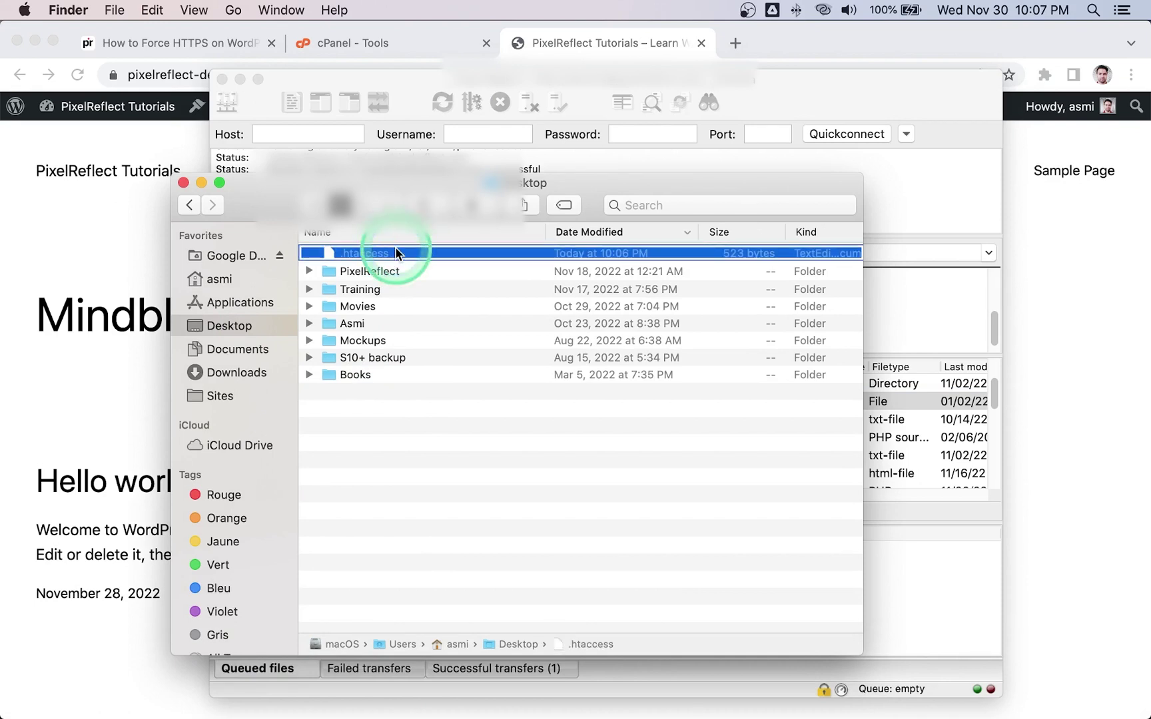
pyautogui.rightClick(397, 250)
pyautogui.moveTo(426, 272)
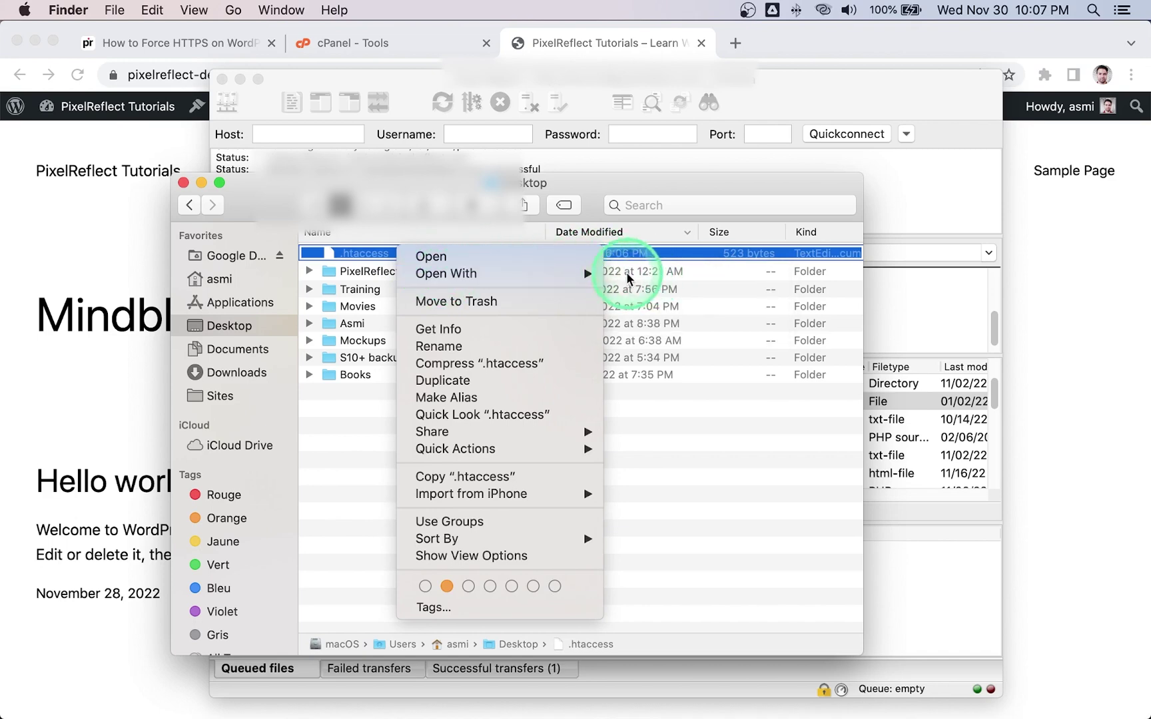
pyautogui.click(628, 277)
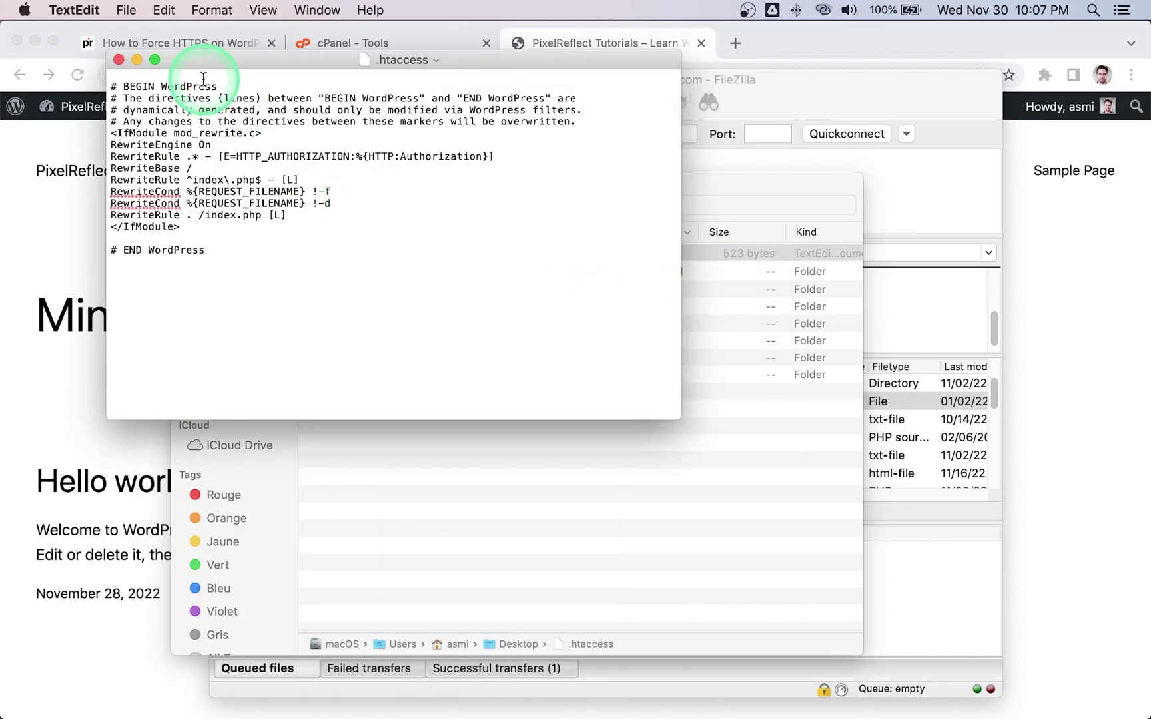
pyautogui.press('Return')
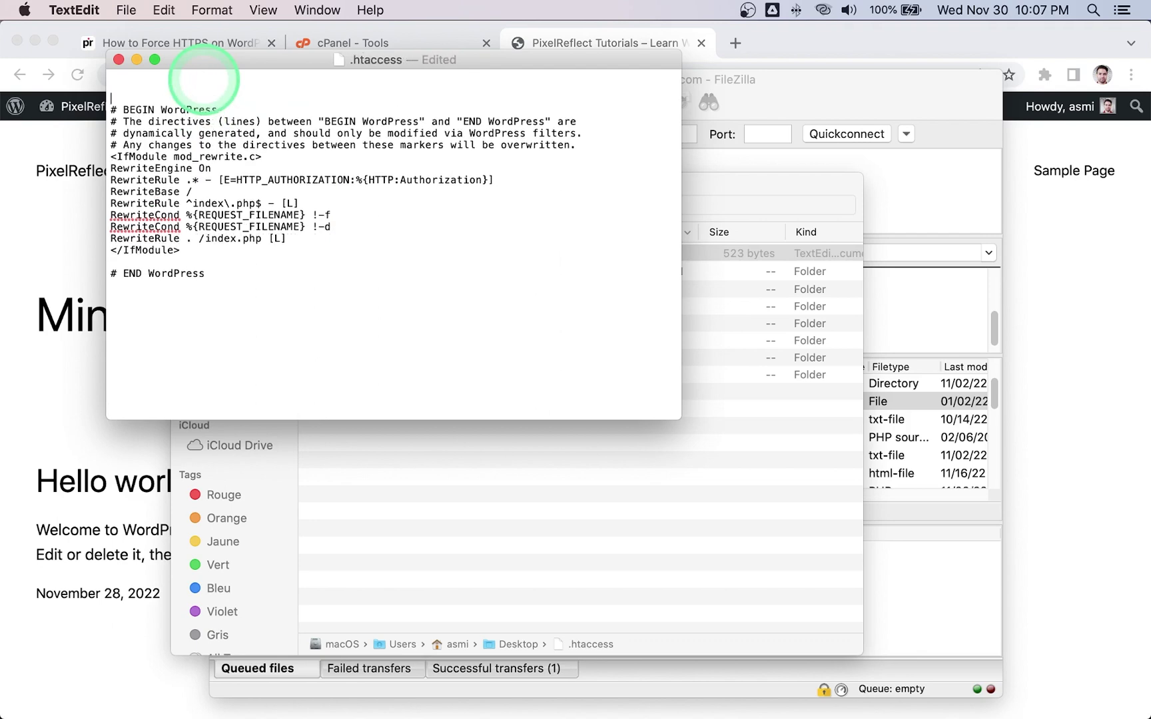
# - Paste the Force HTTPS block from the article at the top and save the file
pyautogui.click(200, 41)
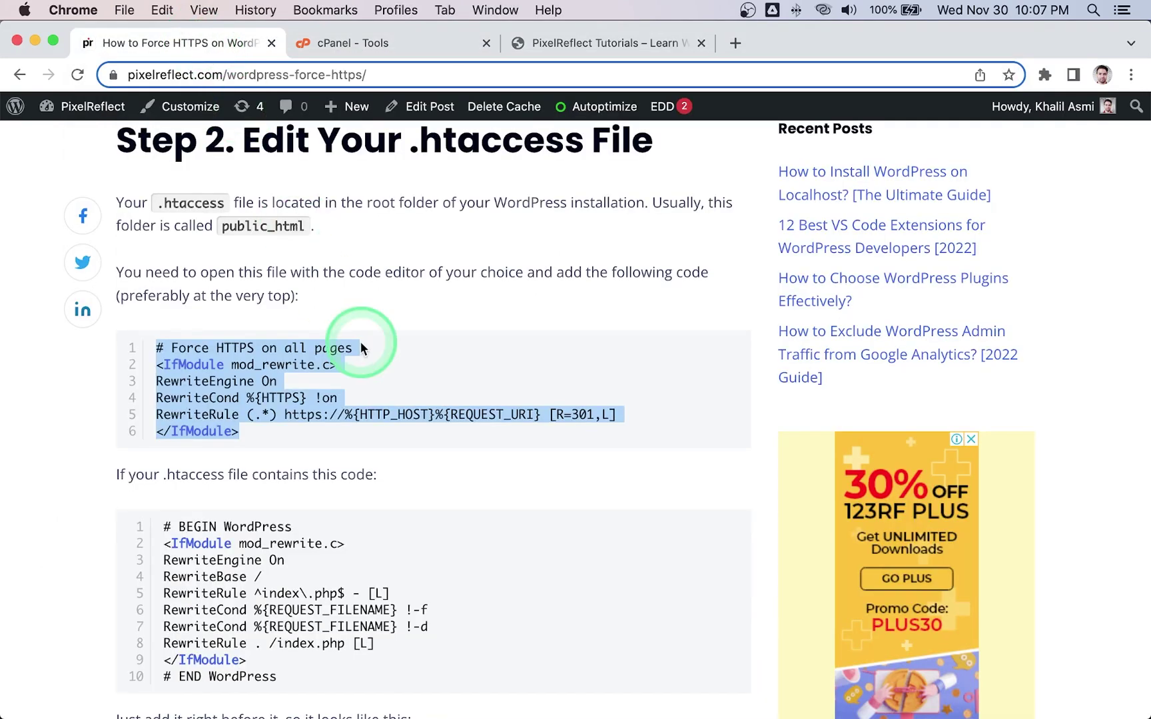
pyautogui.press('super+Tab')
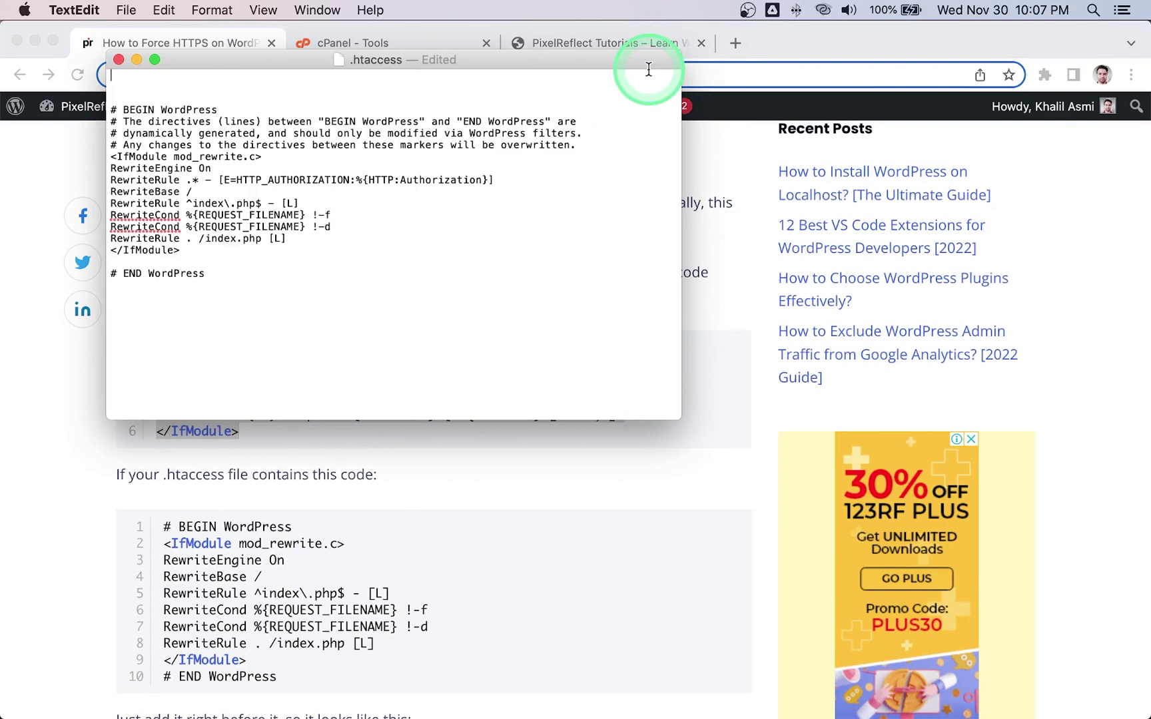
pyautogui.write('# Force HTTPS on all pages <IfModule mod_rewrite.c> RewriteEngine On RewriteCond %{HTTPS} !on RewriteRule (.*) https://%{HTTP_HOST}%{REQUEST_URI} [R=301,L] </IfModule>')
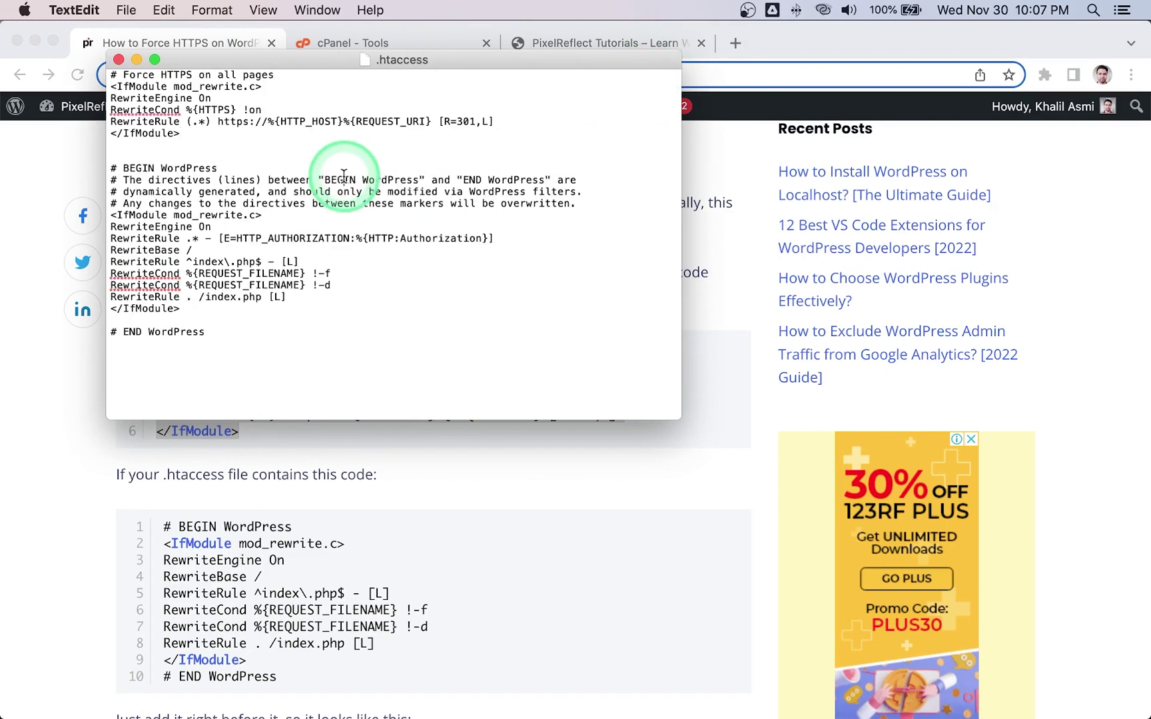
pyautogui.click(118, 12)
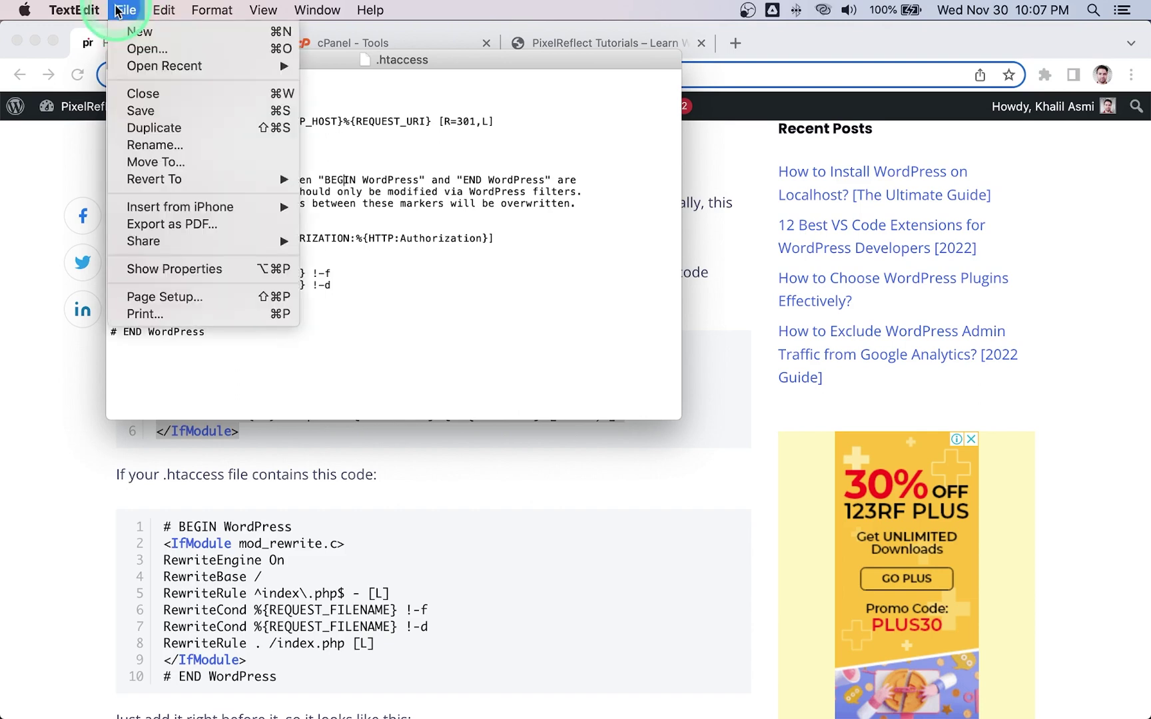
pyautogui.click(140, 111)
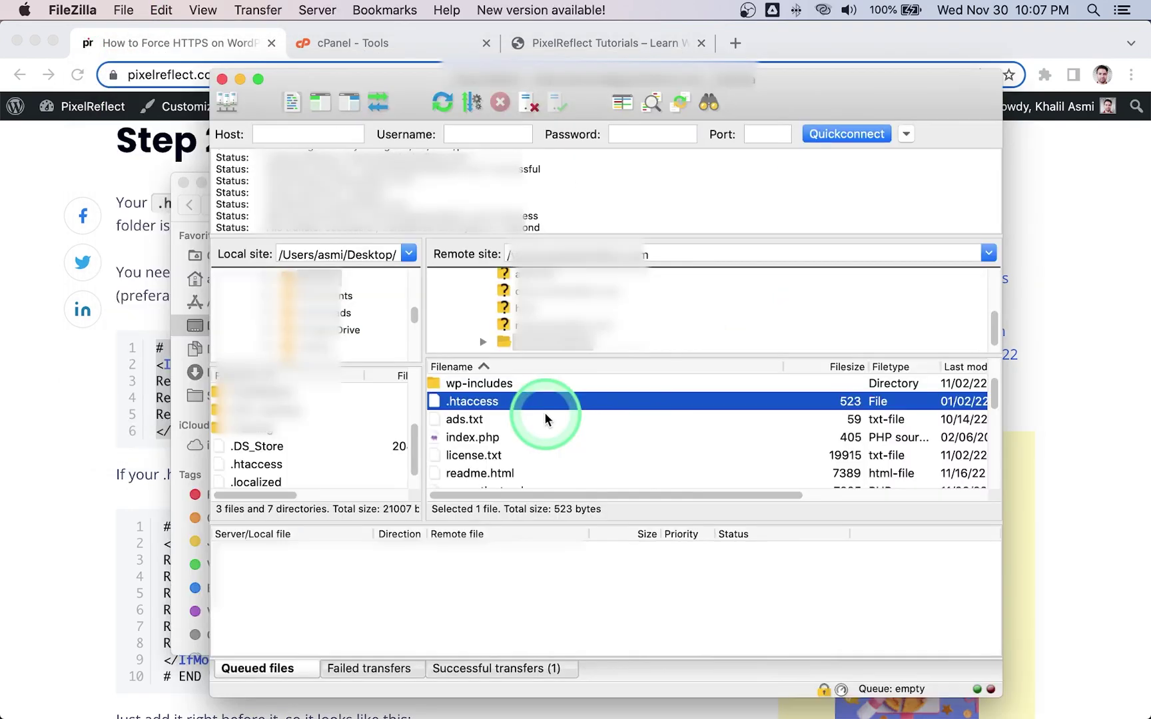
# - Upload the edited 692-byte .htaccess over the server's 523-byte copy, always choosing Overwrite
pyautogui.moveTo(533, 401); pyautogui.dragTo(329, 449)
pyautogui.click(263, 465)
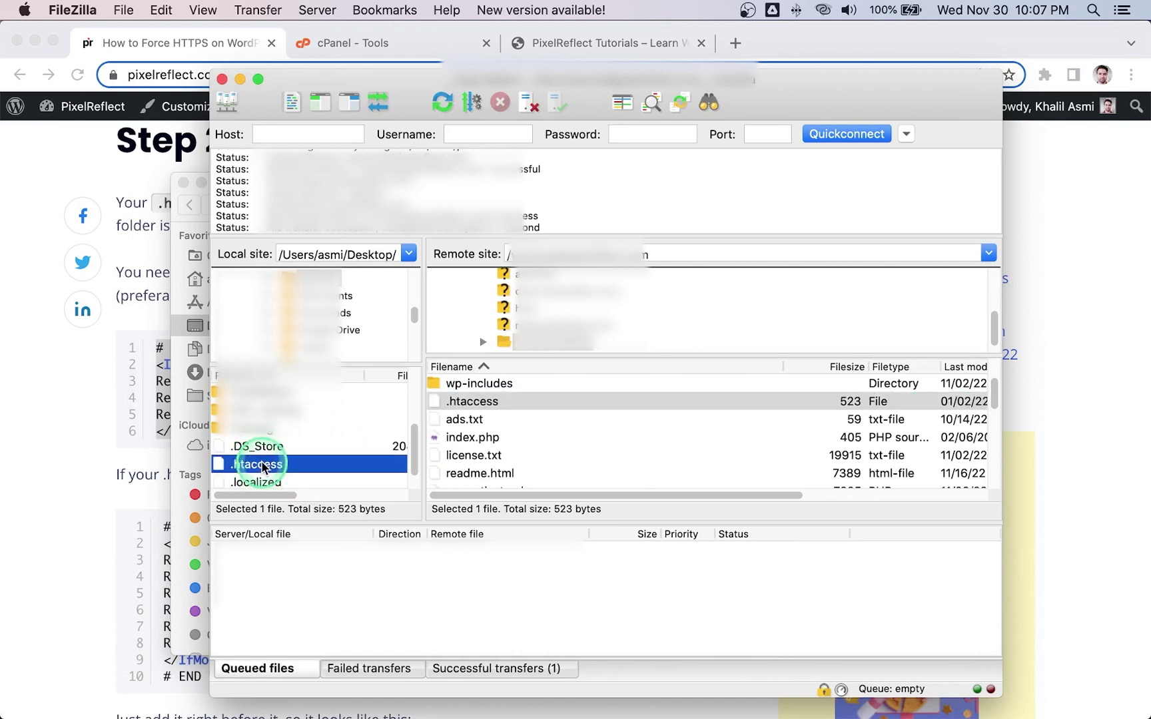
pyautogui.moveTo(263, 465); pyautogui.dragTo(542, 434)
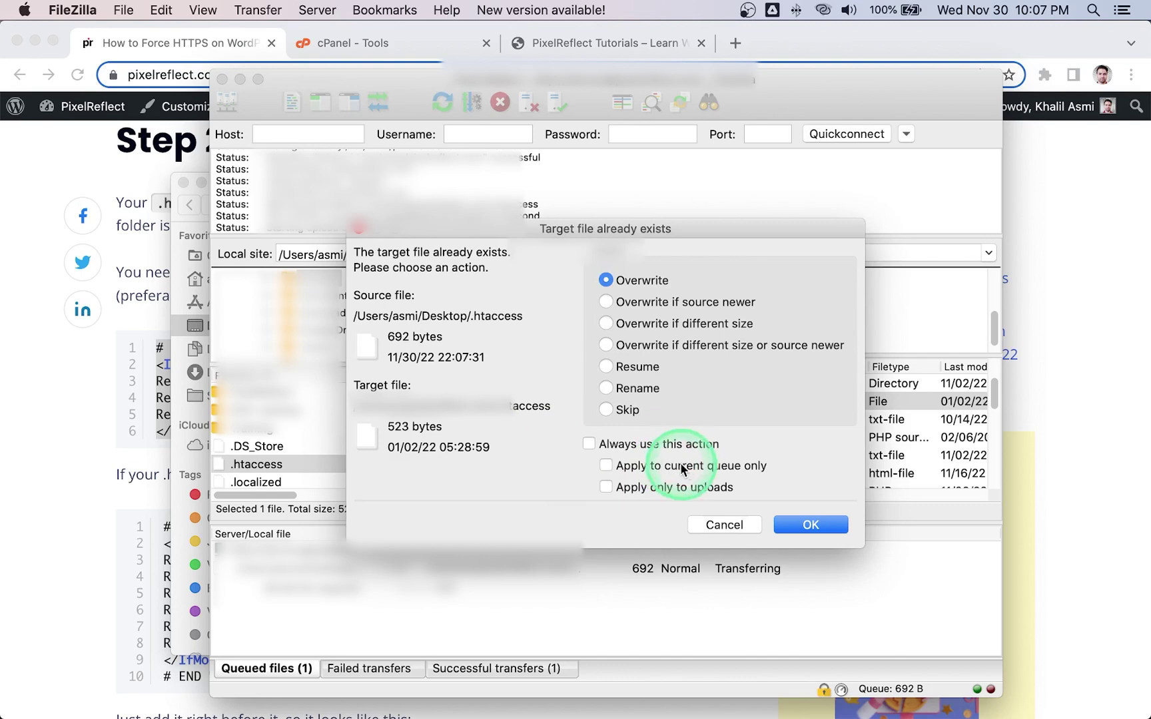
pyautogui.click(679, 443)
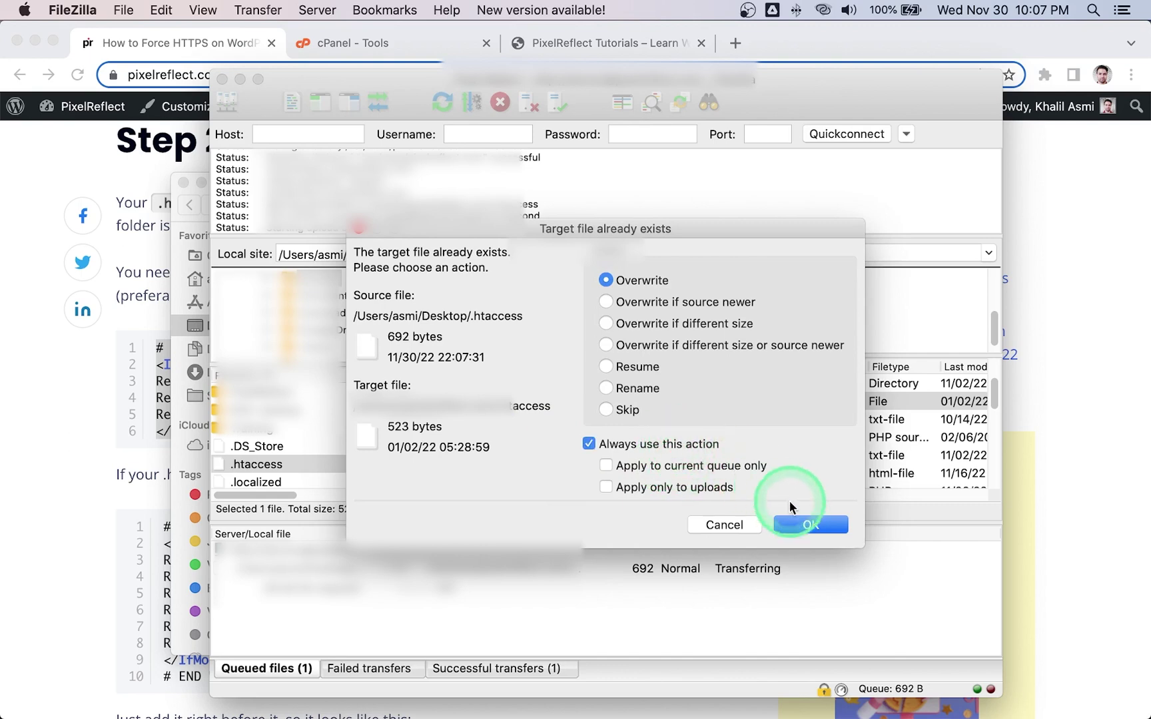